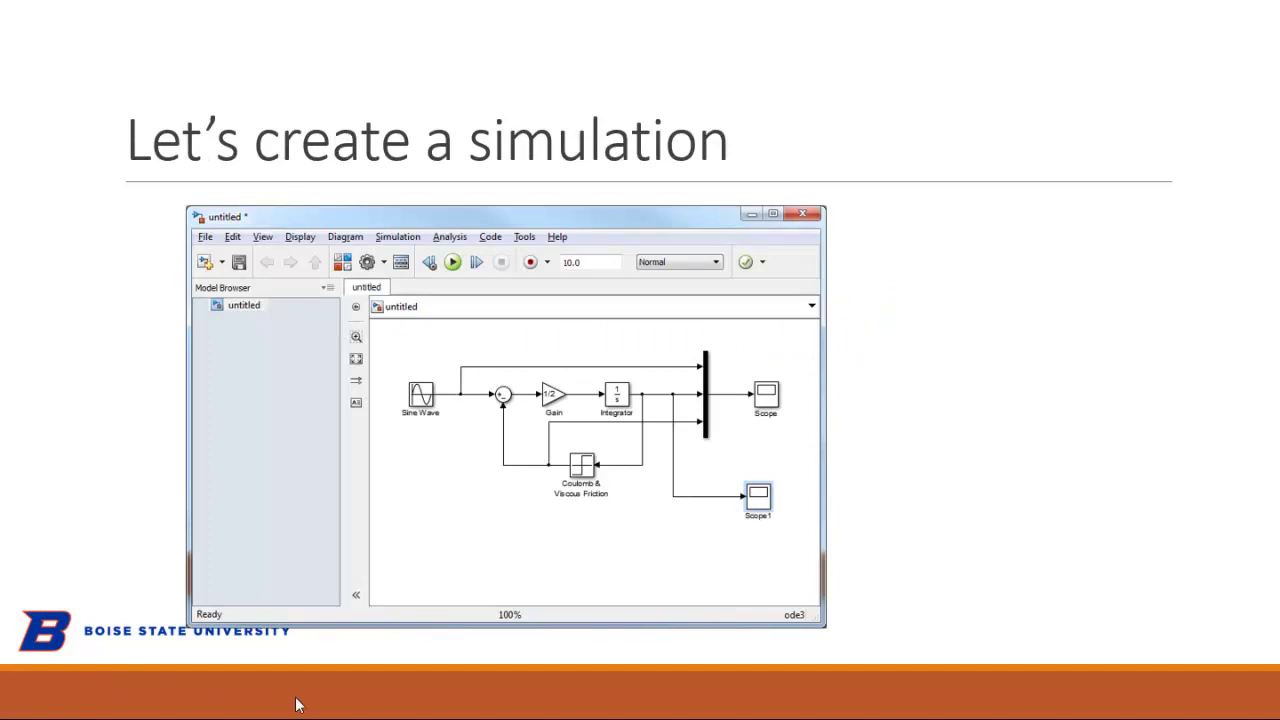
- Bring the StickyBlockBlock model window forward and shift it to uncover the Command Window
mouse_move(638, 715)
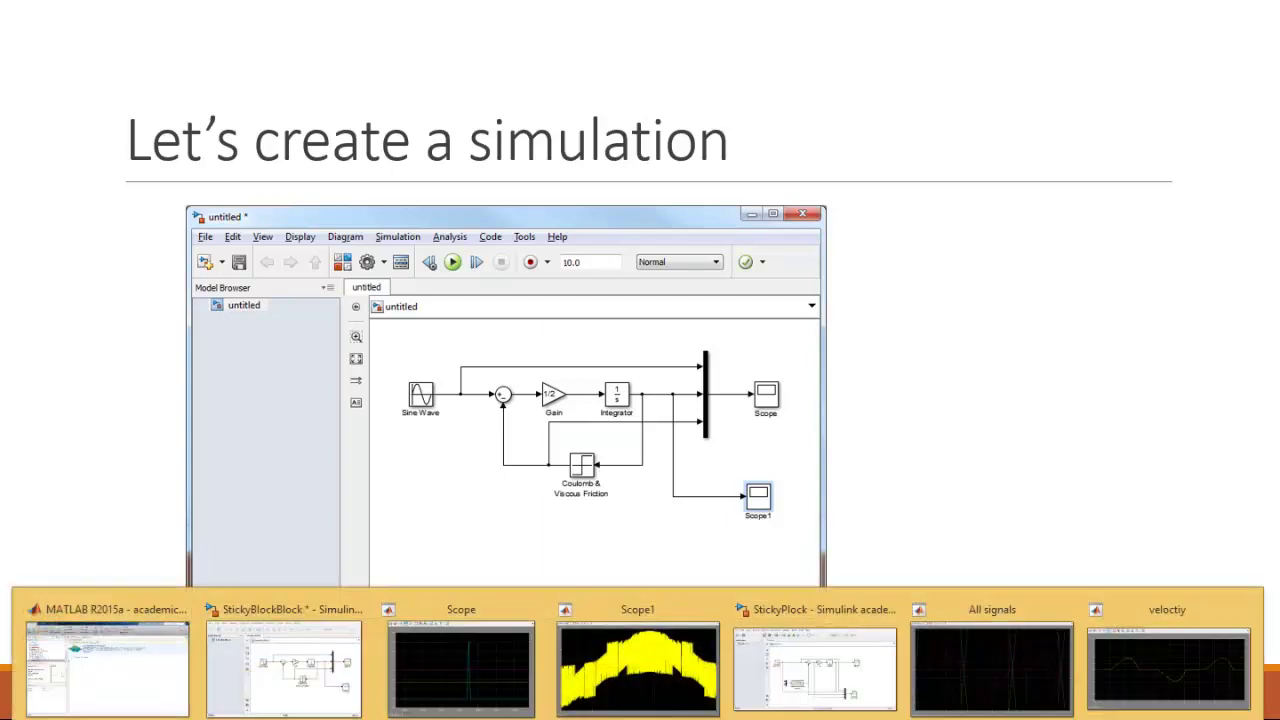
mouse_move(771, 691)
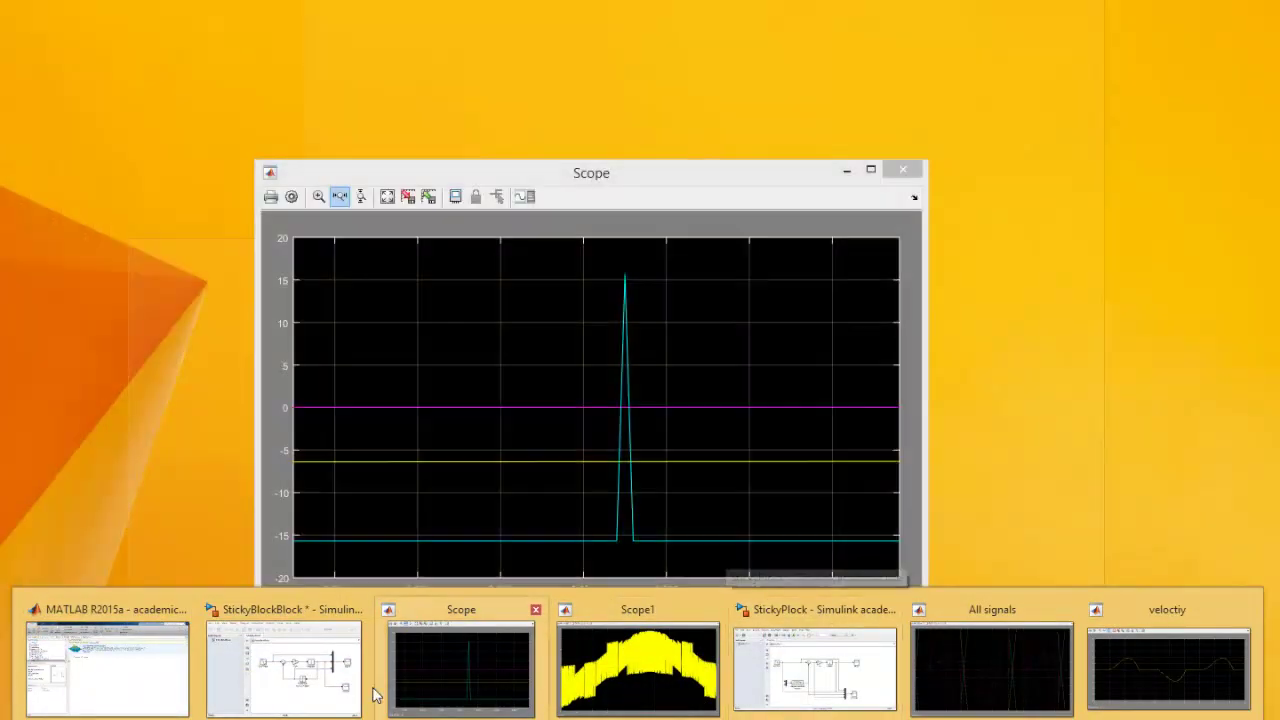
click(306, 689)
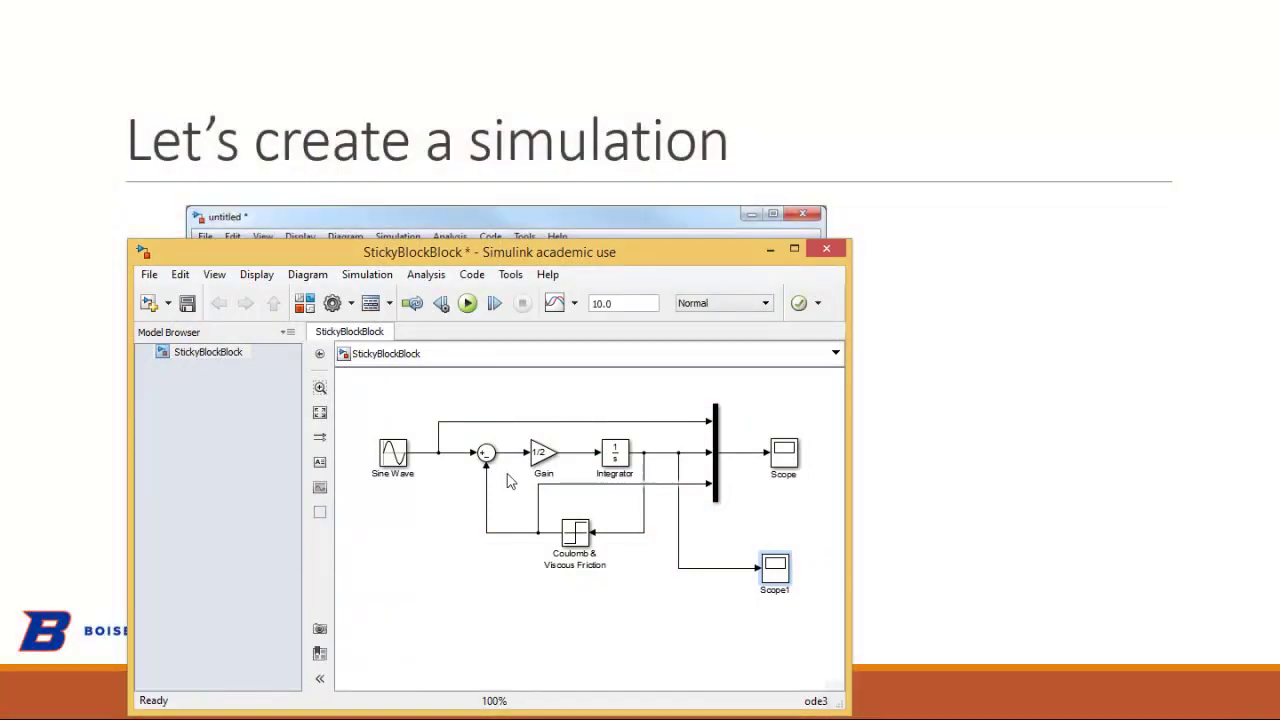
drag(532, 251, 655, 164)
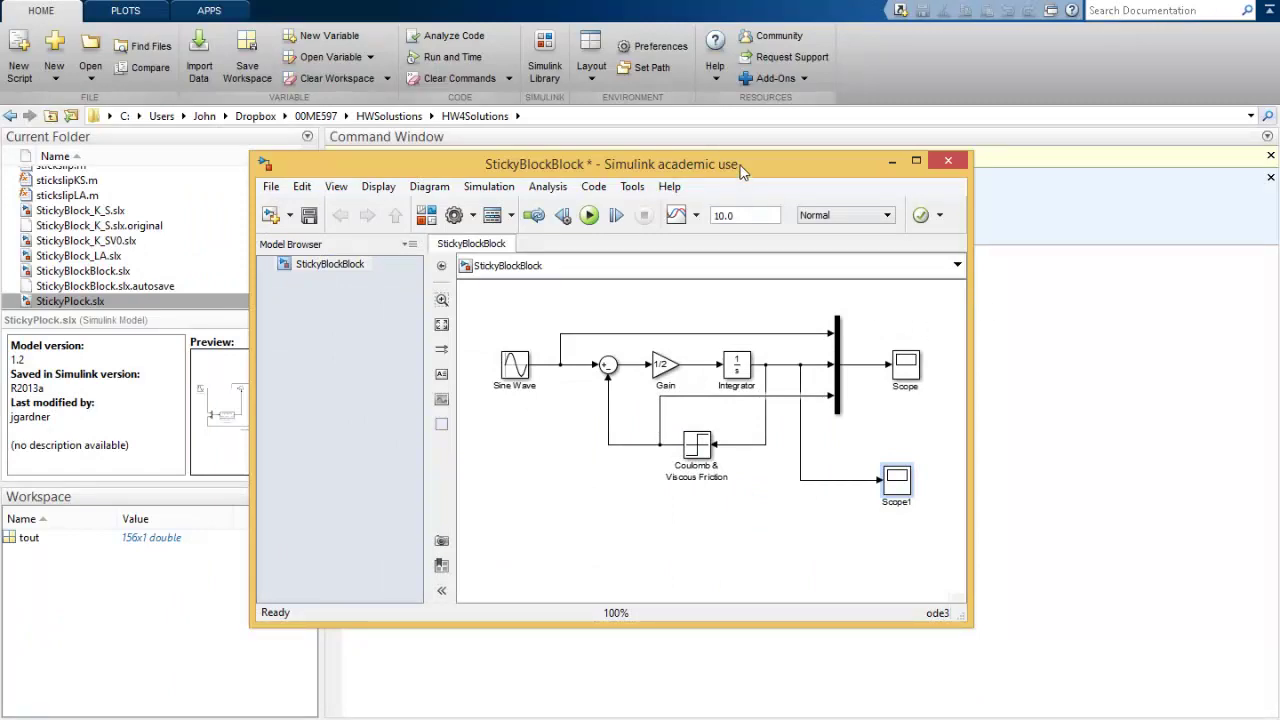
drag(741, 172, 832, 229)
- Select the Coulomb & Viscous Friction block in the model diagram
click(754, 425)
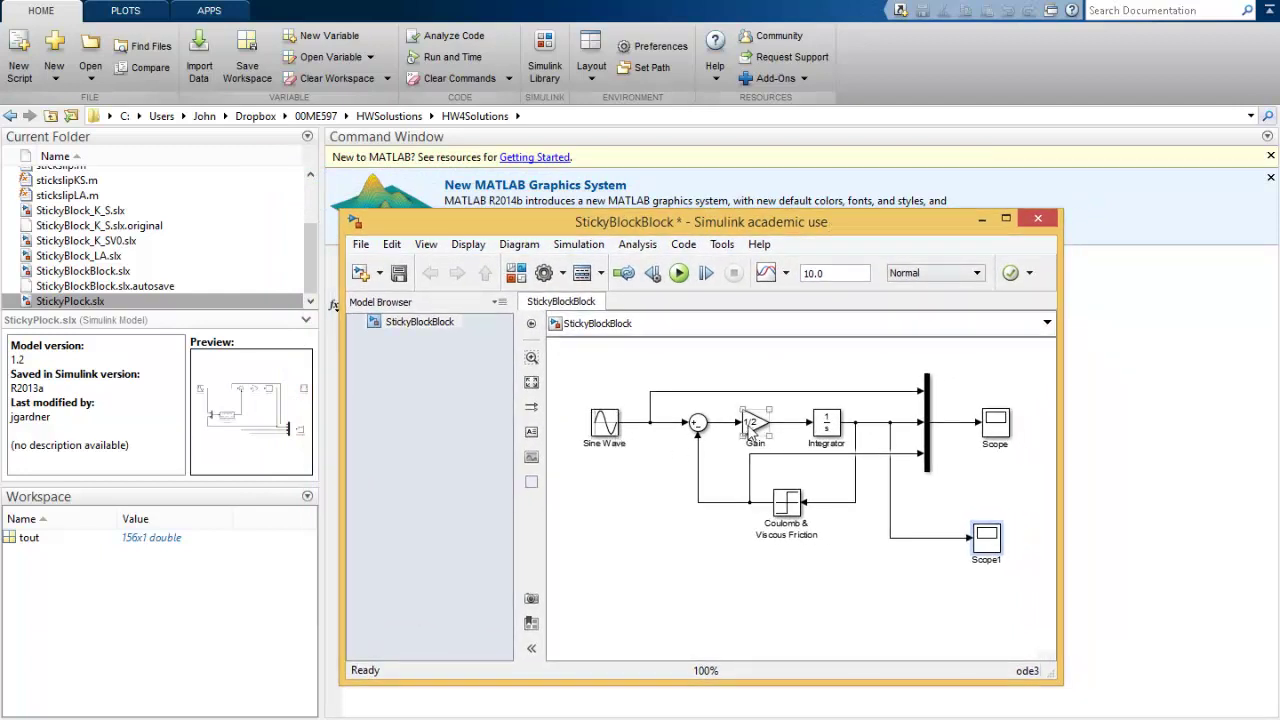
click(828, 428)
click(788, 430)
click(792, 512)
- Open the Coulomb & Viscous Friction block, leave offset 2*9.8*0.8 unchanged, and confirm with OK
double_click(792, 505)
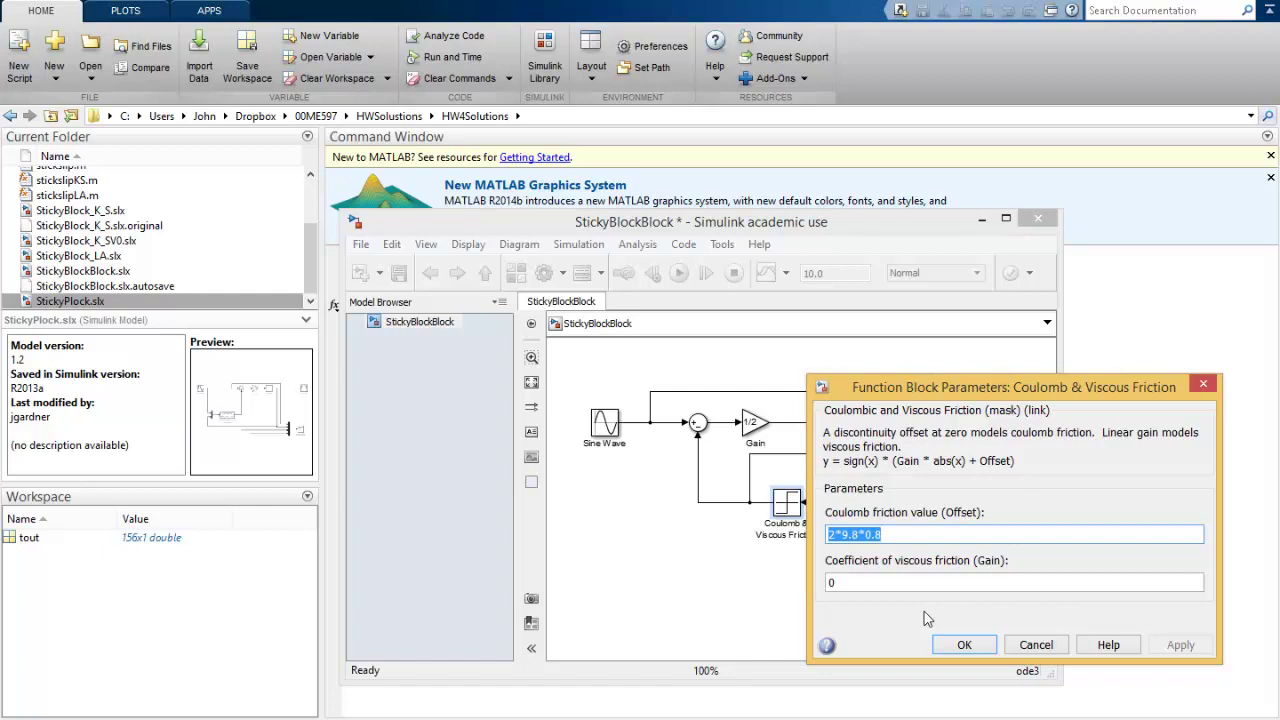
click(964, 644)
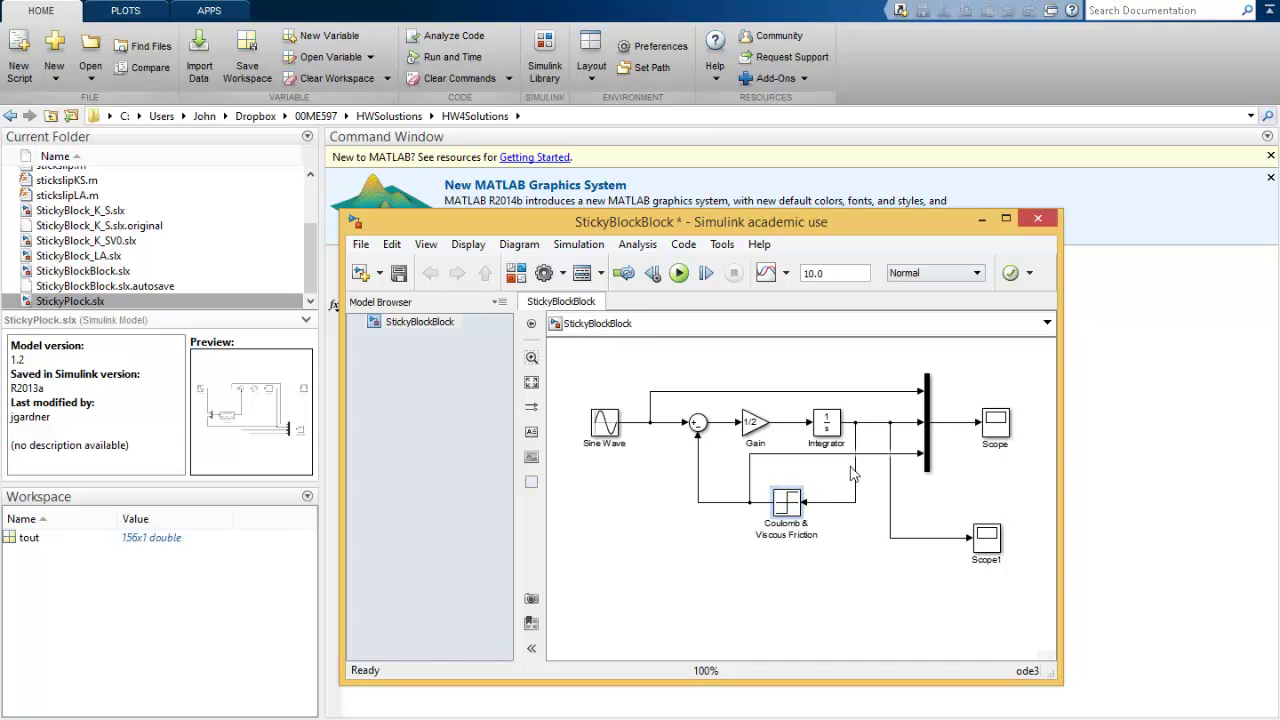
click(697, 428)
click(630, 446)
click(617, 441)
double_click(617, 441)
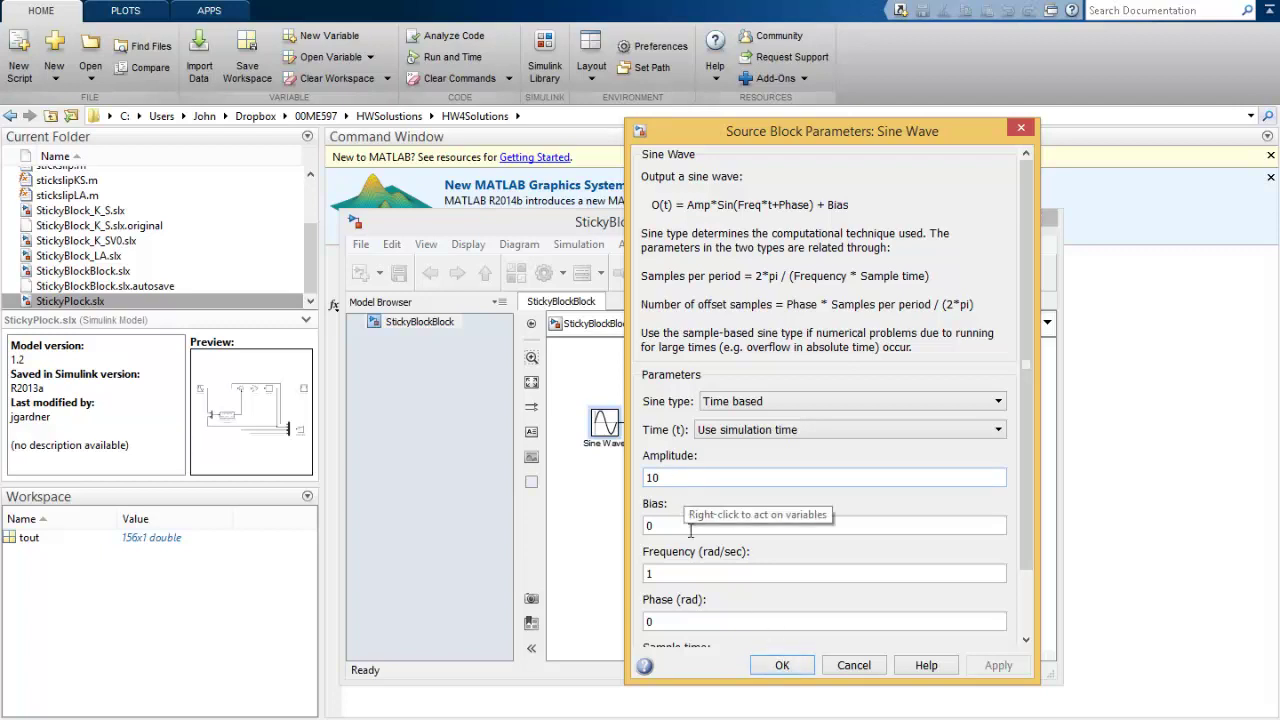
click(777, 667)
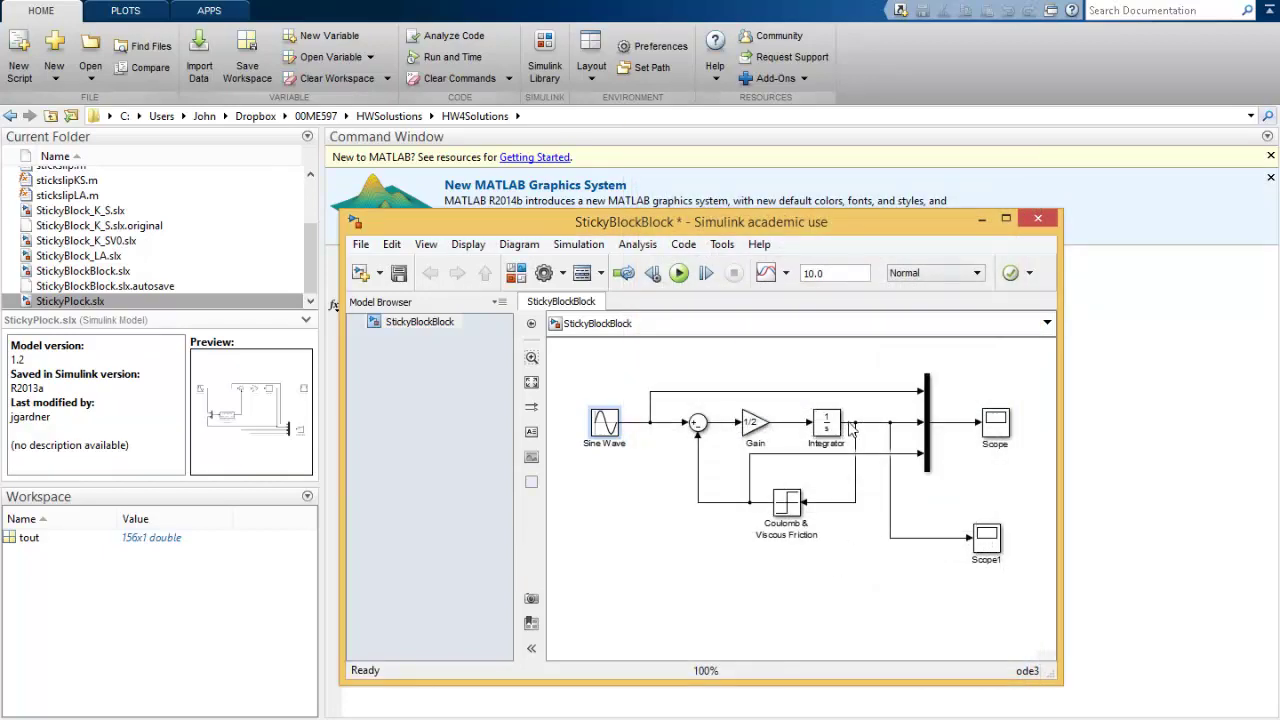
- In Configuration Parameters, change solver Type to Variable-step ode45 (Dormand-Prince) and apply
click(993, 543)
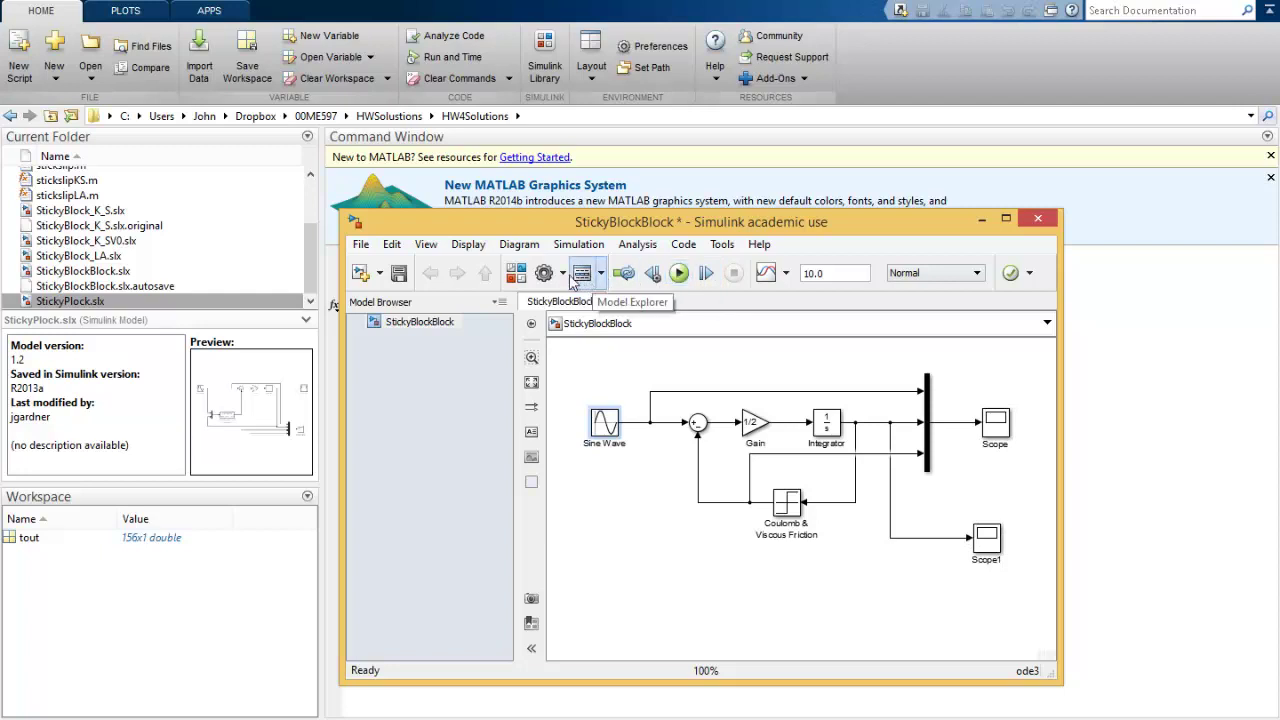
click(563, 274)
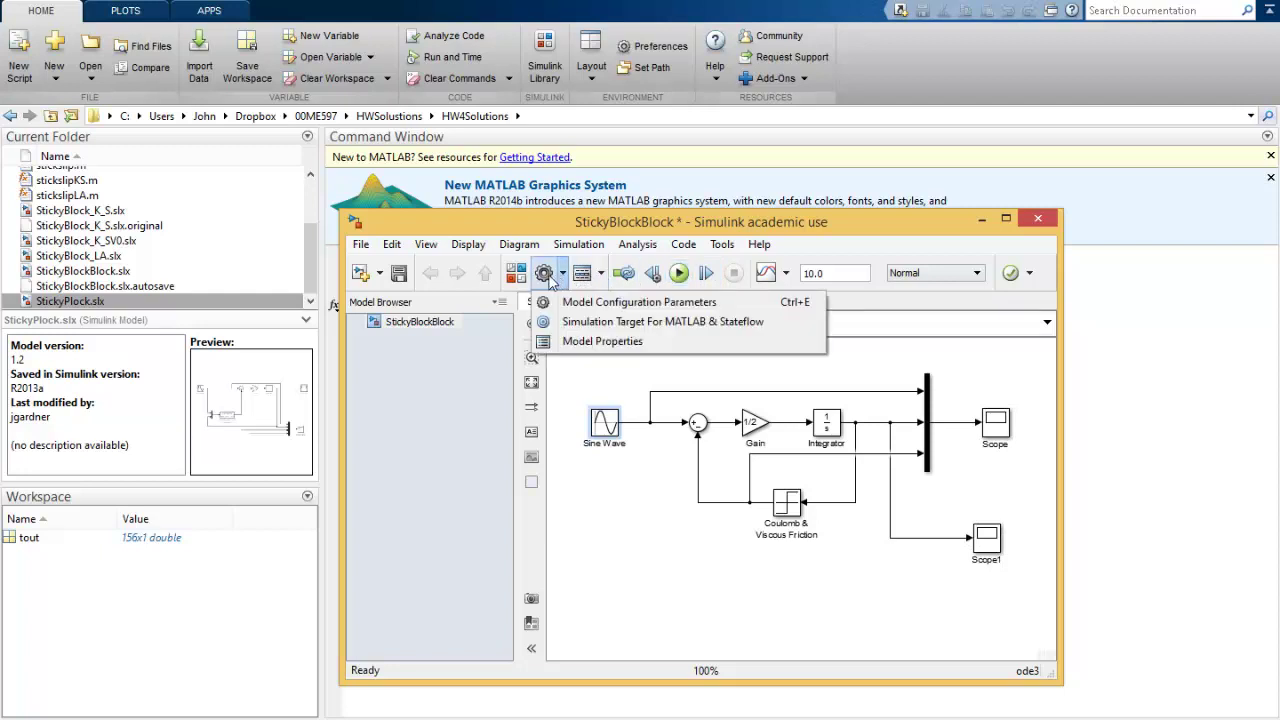
click(548, 278)
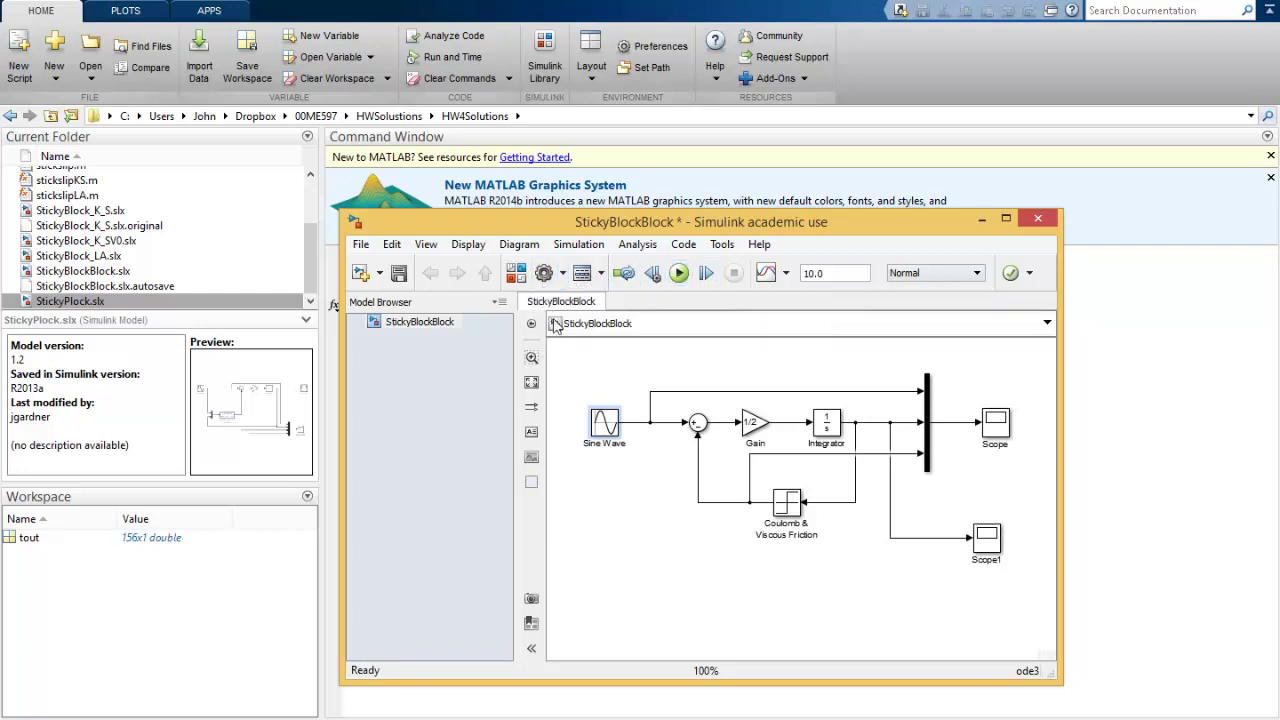
click(545, 275)
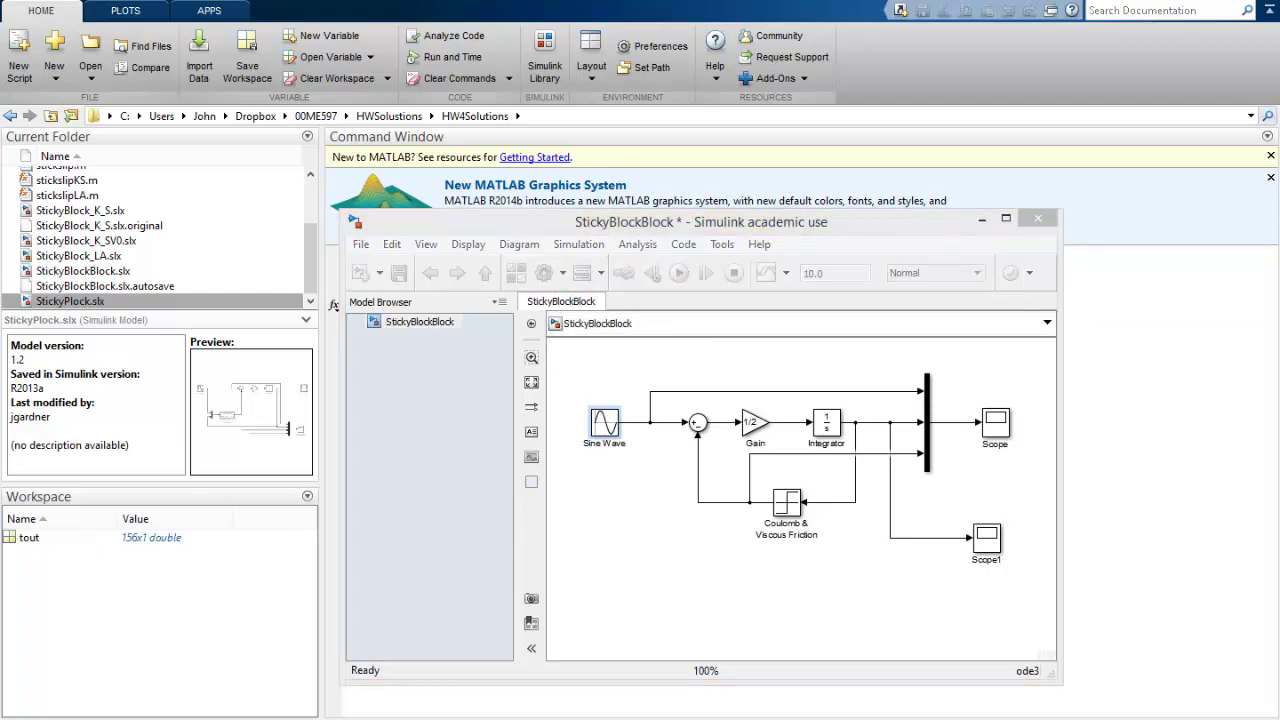
drag(385, 176, 537, 140)
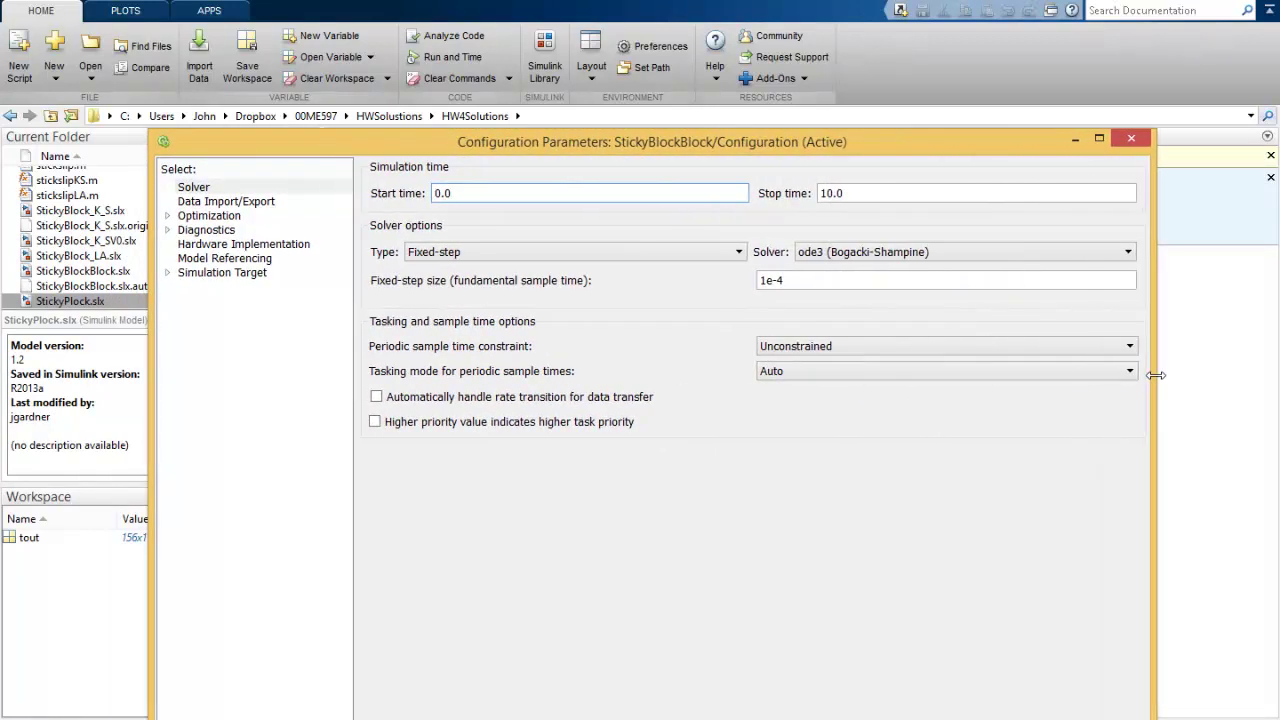
click(740, 254)
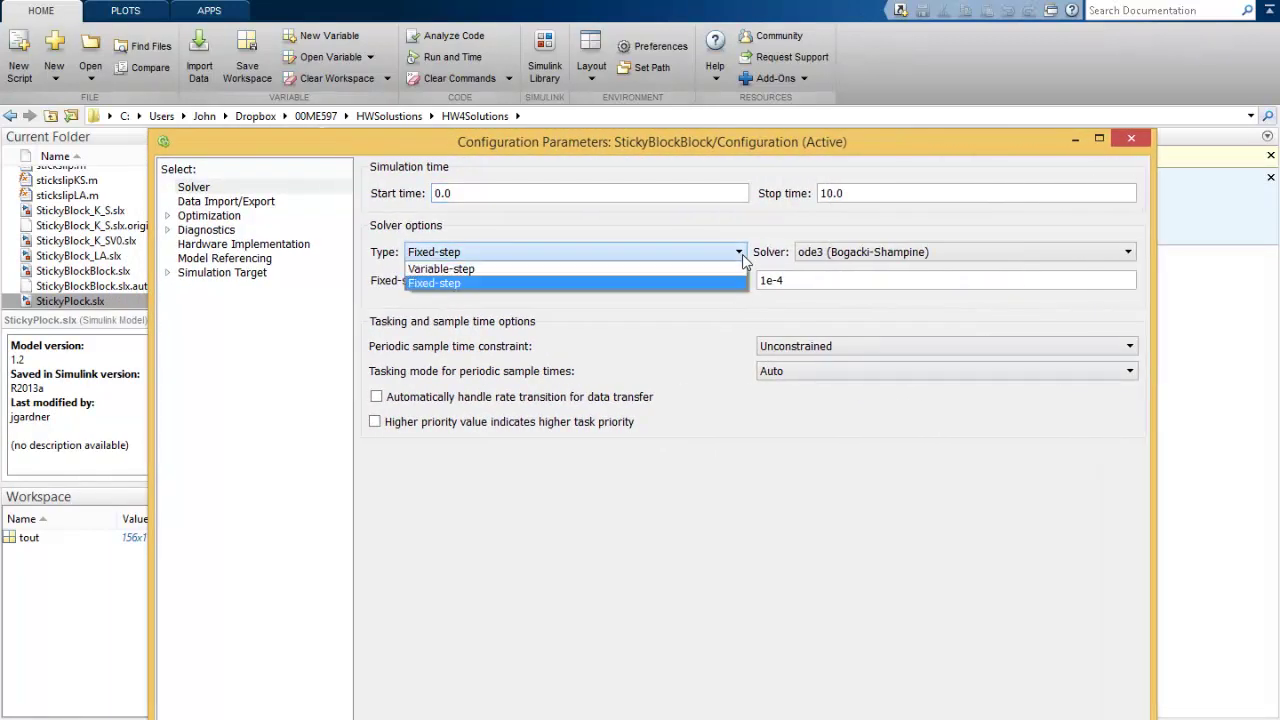
click(684, 268)
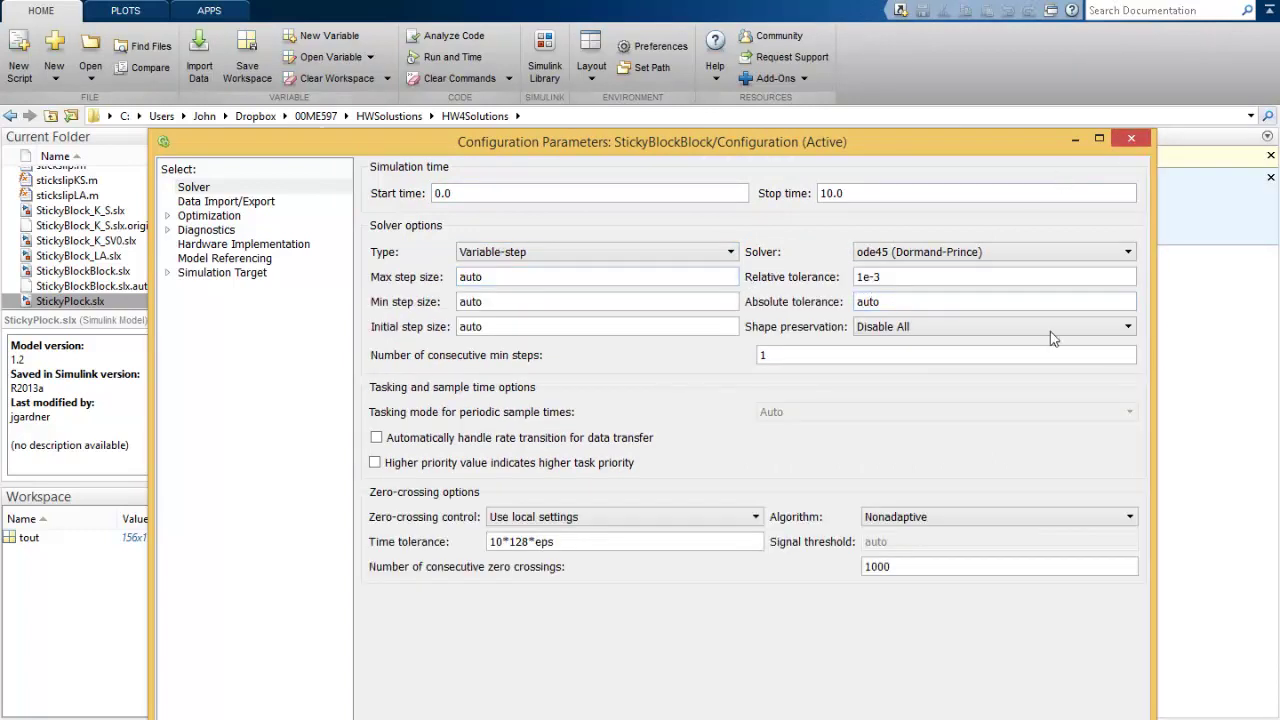
drag(938, 142, 939, 33)
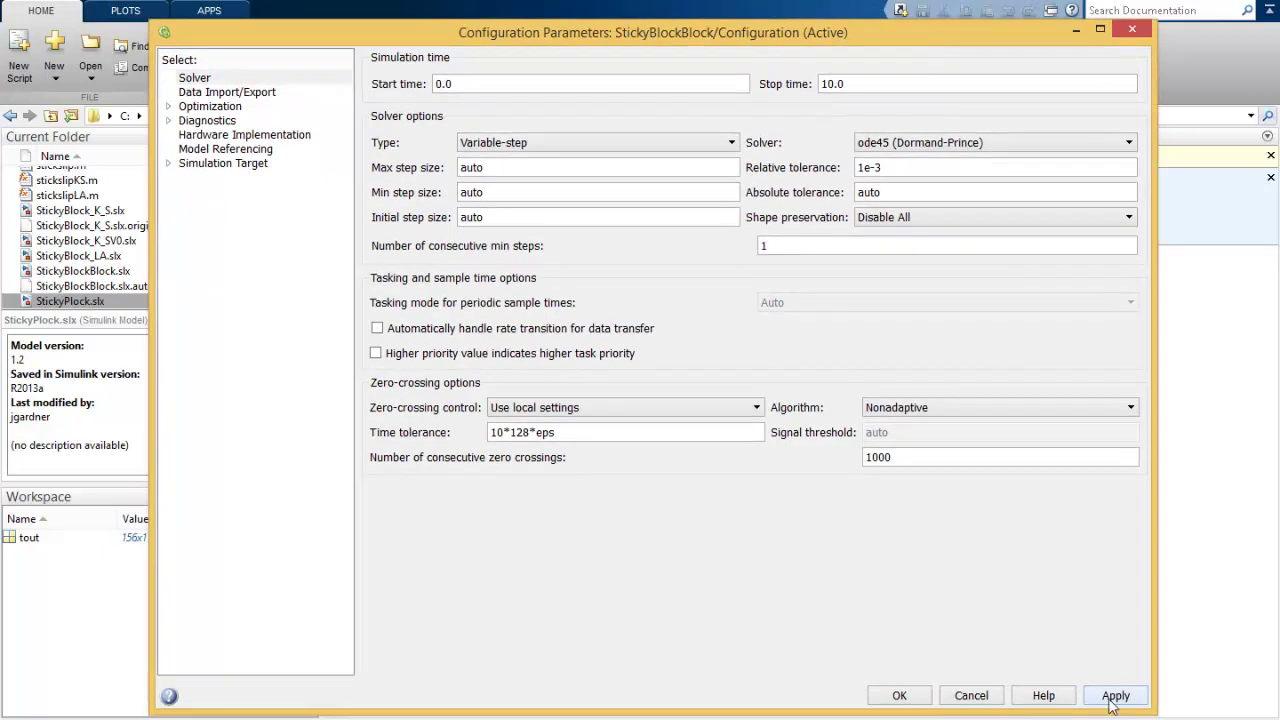
click(1197, 600)
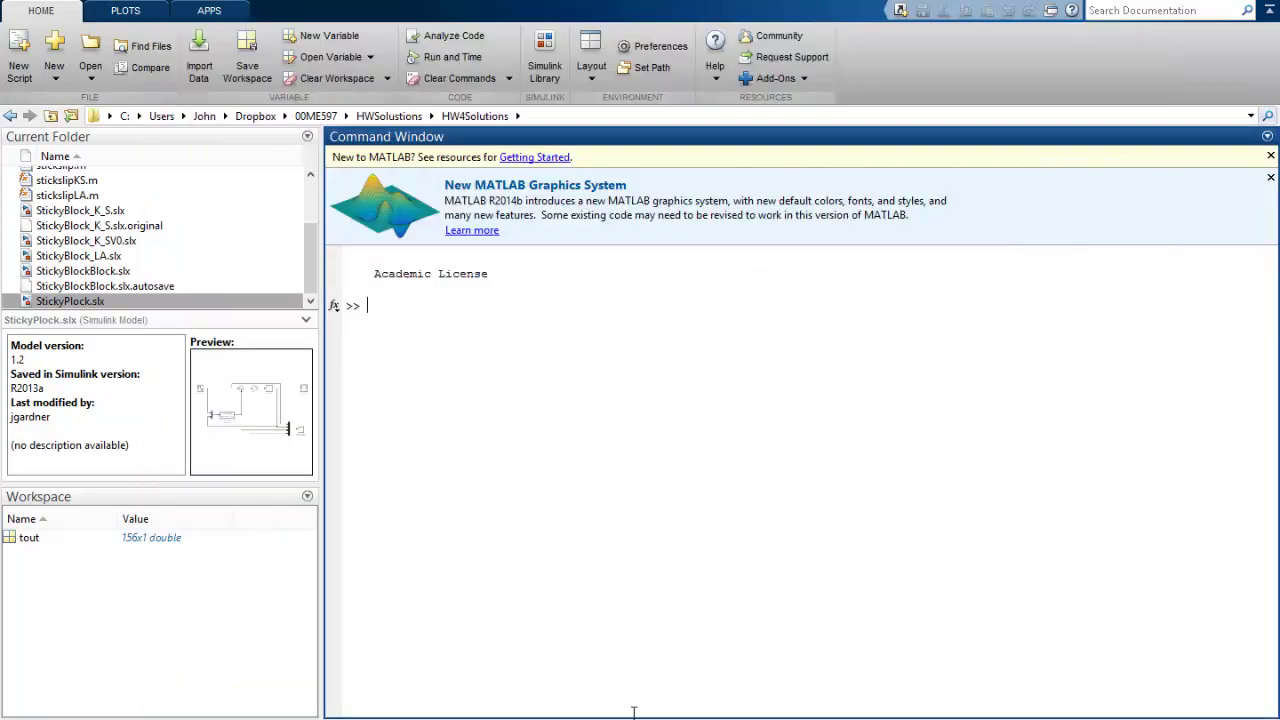
- Run the model and view the 1000 consecutive zero-crossings error in the Diagnostic Viewer
mouse_move(640, 719)
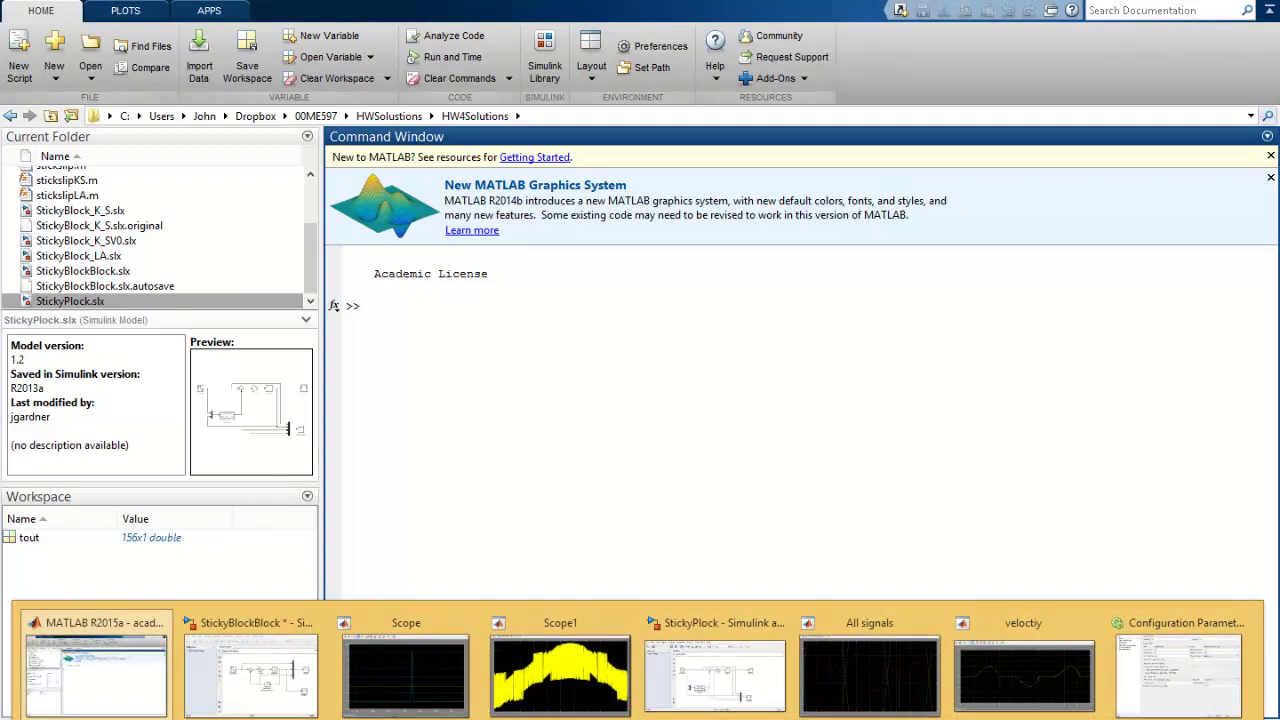
click(312, 698)
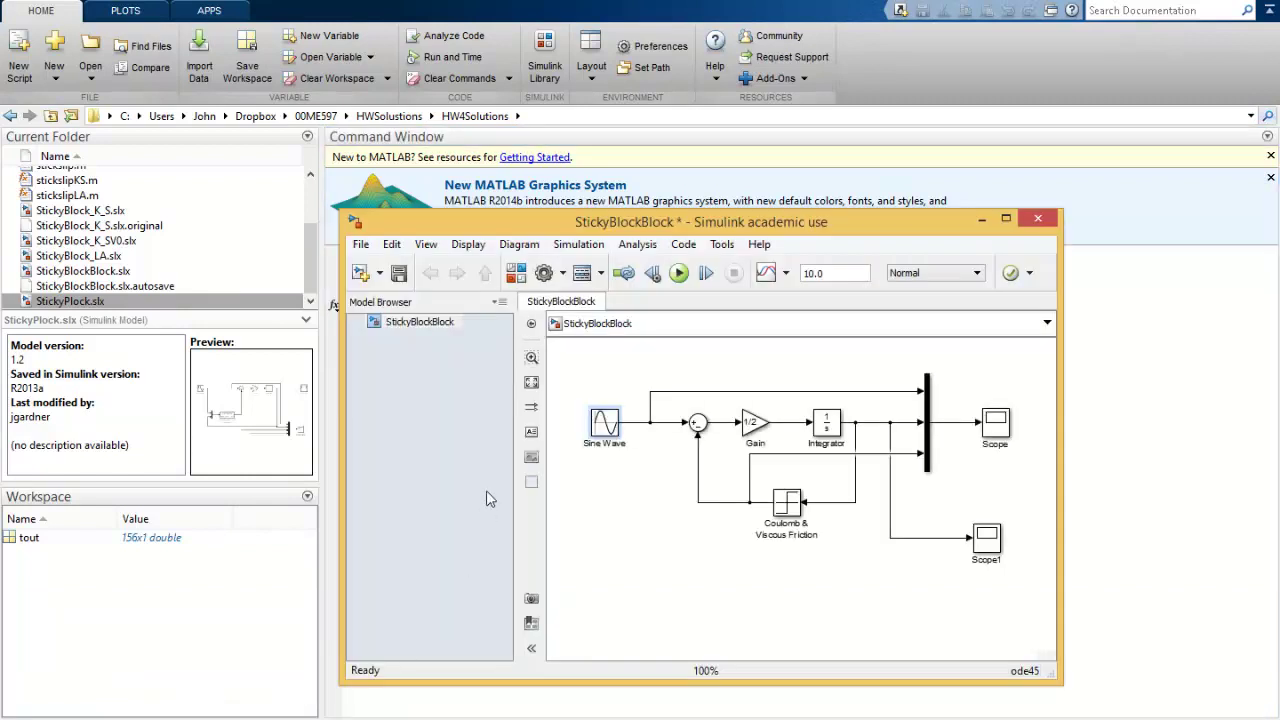
click(679, 274)
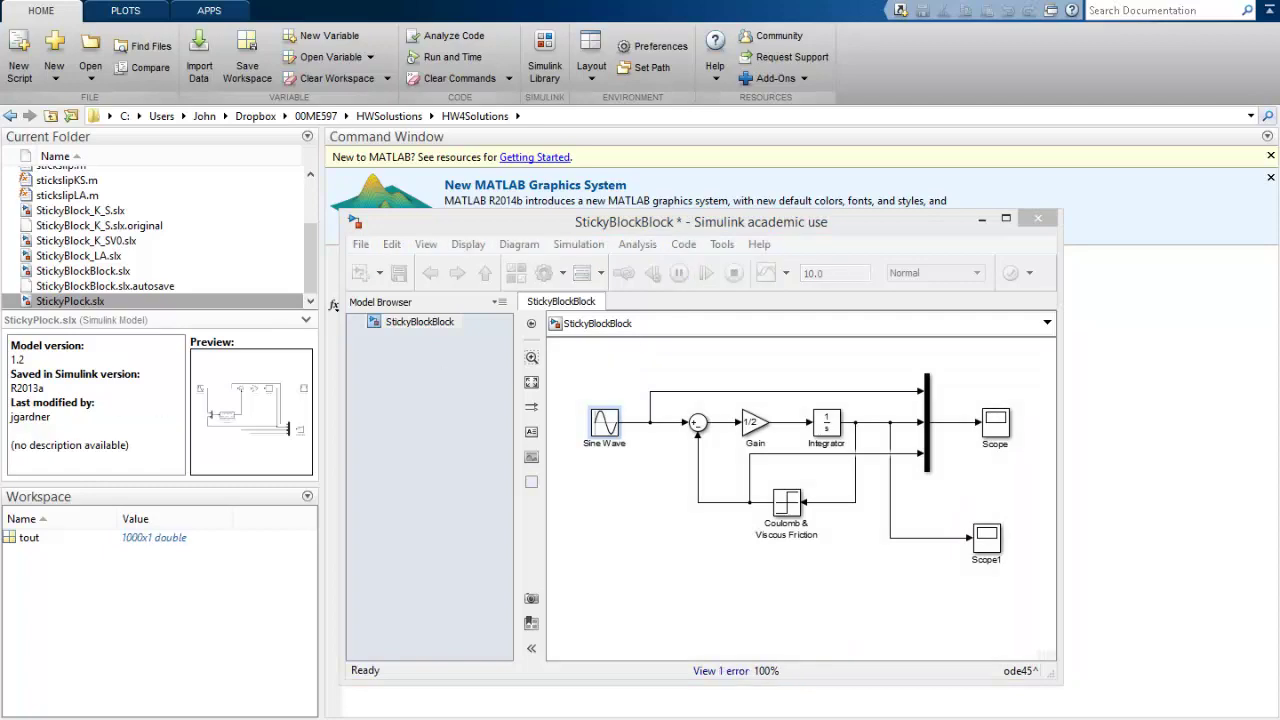
click(730, 670)
drag(437, 240, 752, 91)
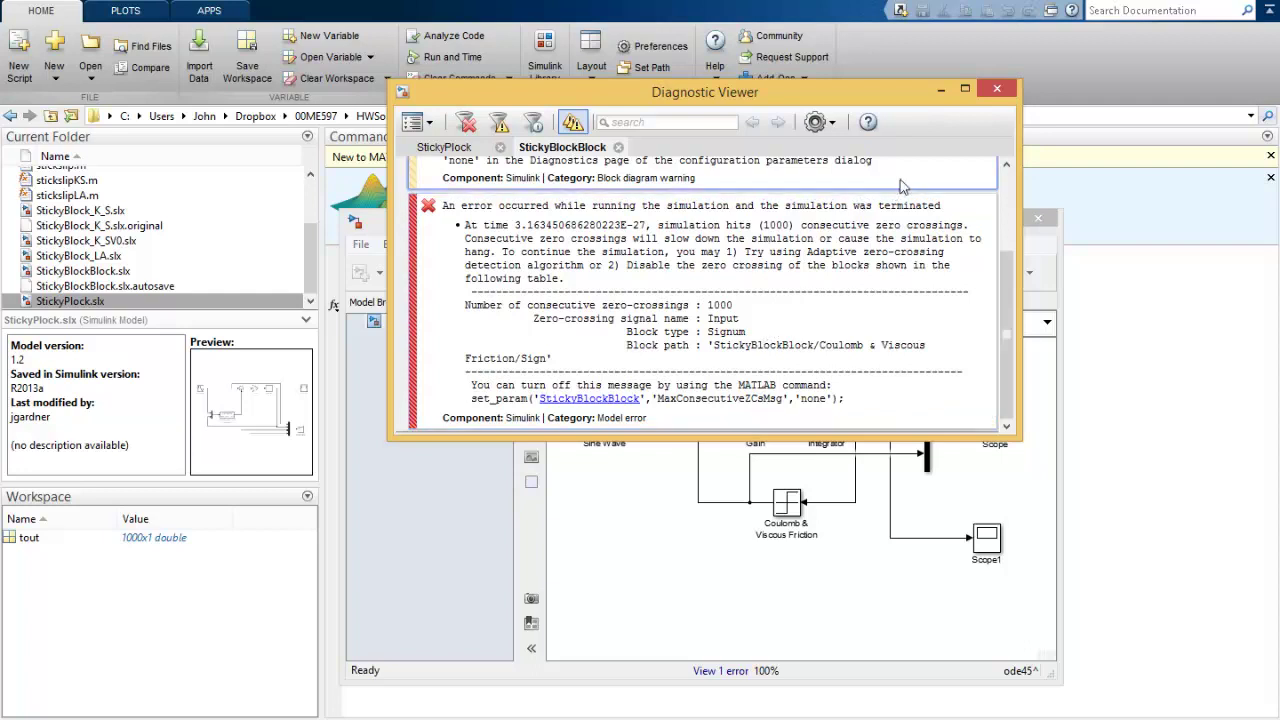
- Set the solver back to Fixed-step with step size 1e-3 and rerun the simulation
click(998, 91)
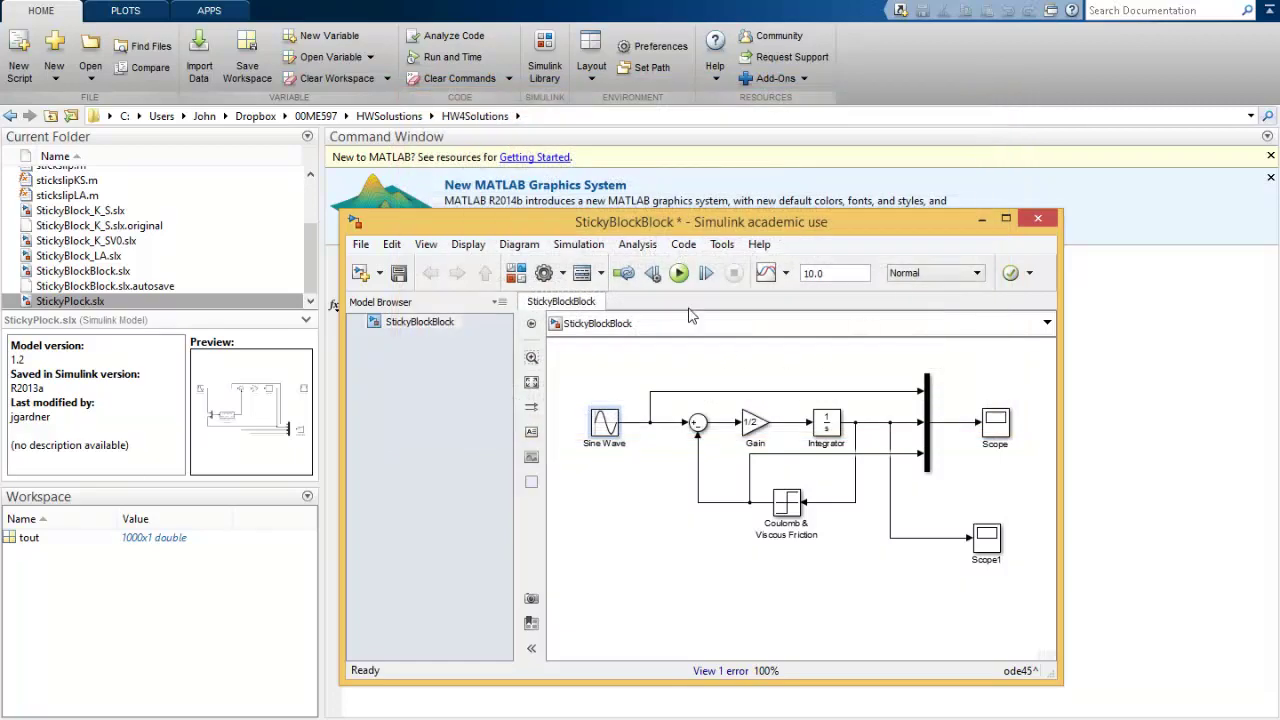
click(544, 275)
click(738, 146)
click(651, 170)
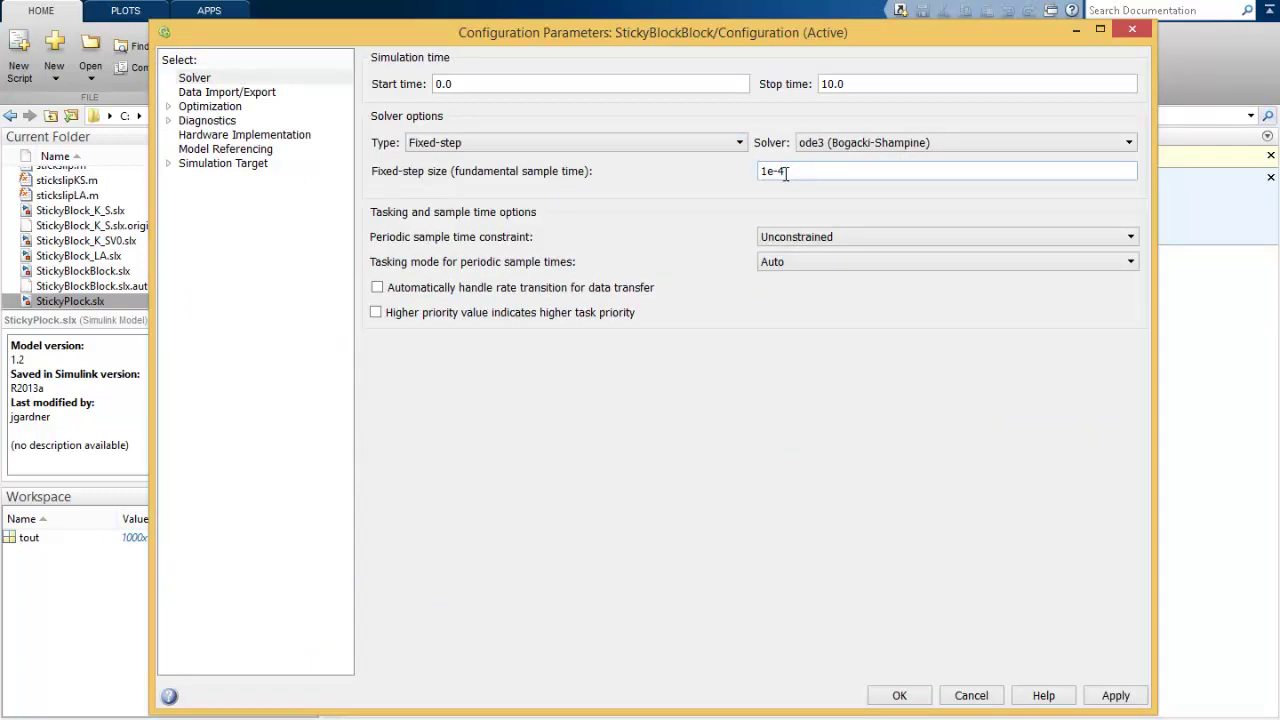
double_click(786, 171)
click(795, 171)
key(BackSpace)
text(3)
double_click(795, 171)
click(905, 695)
click(679, 273)
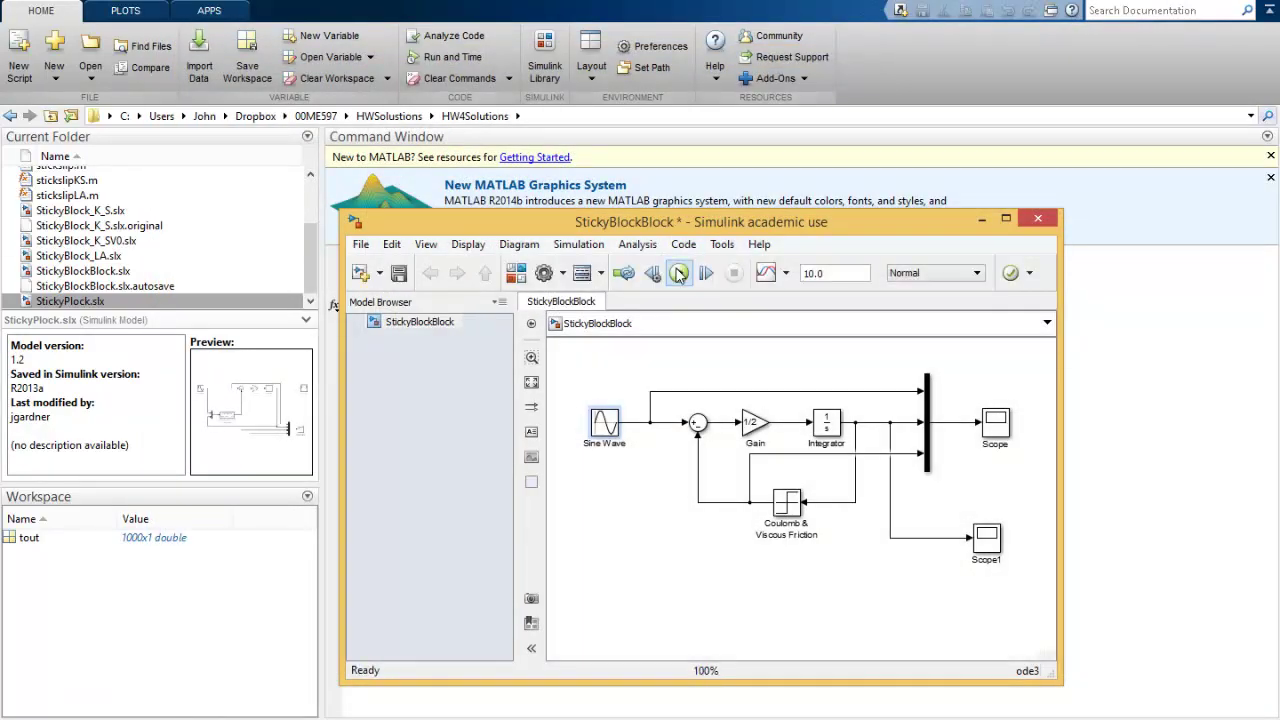
- Open Scope1, Y-zoom near zero to reveal velocity chattering, autoscale, then minimize the scope
double_click(988, 542)
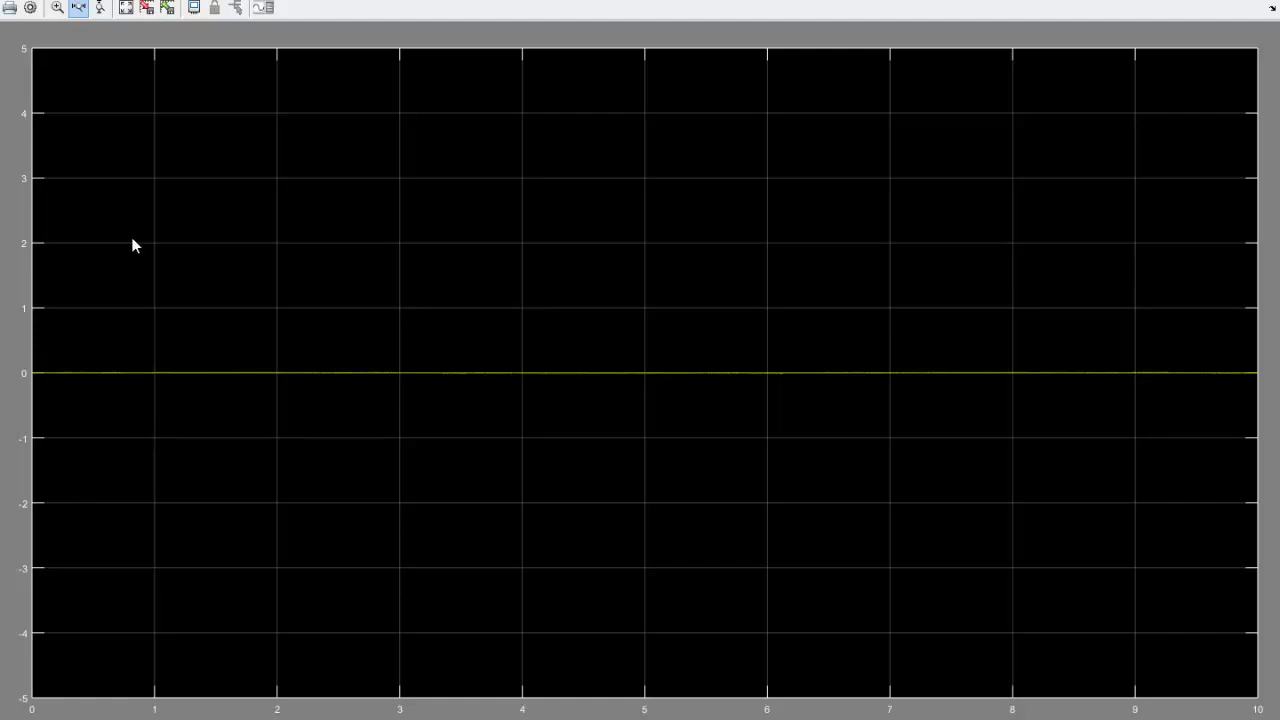
click(100, 8)
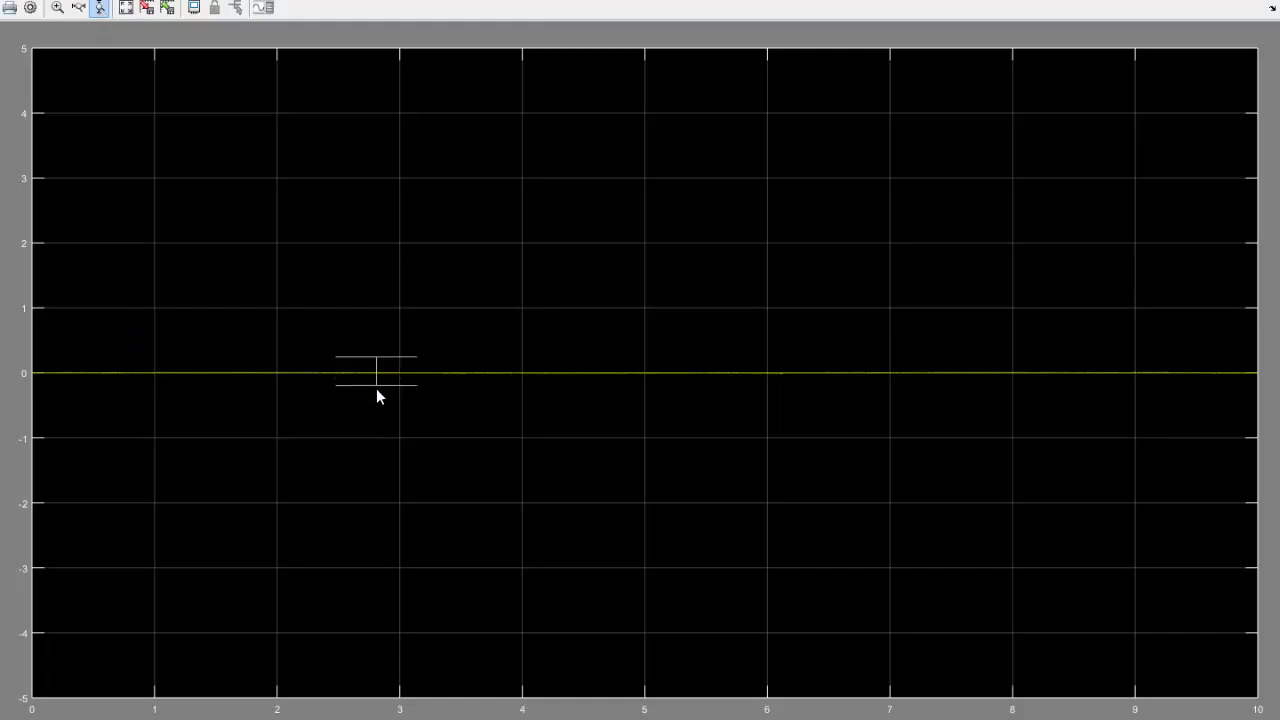
drag(376, 392, 376, 392)
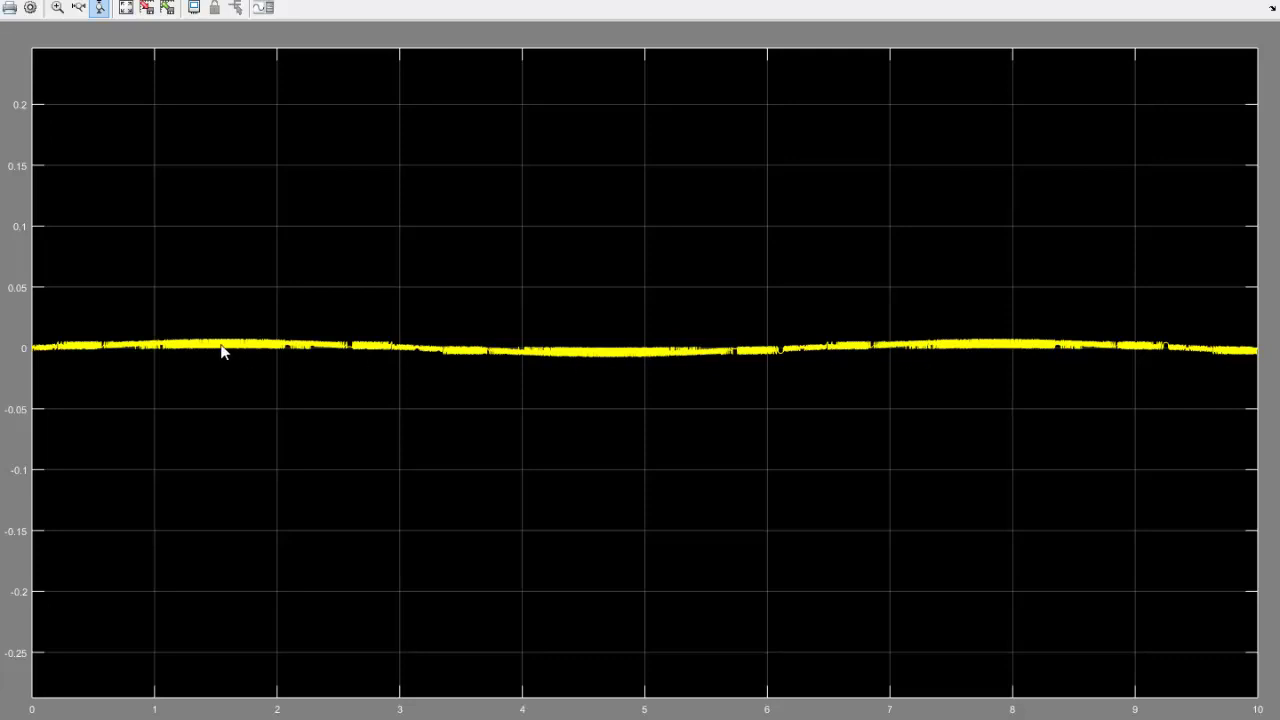
click(125, 8)
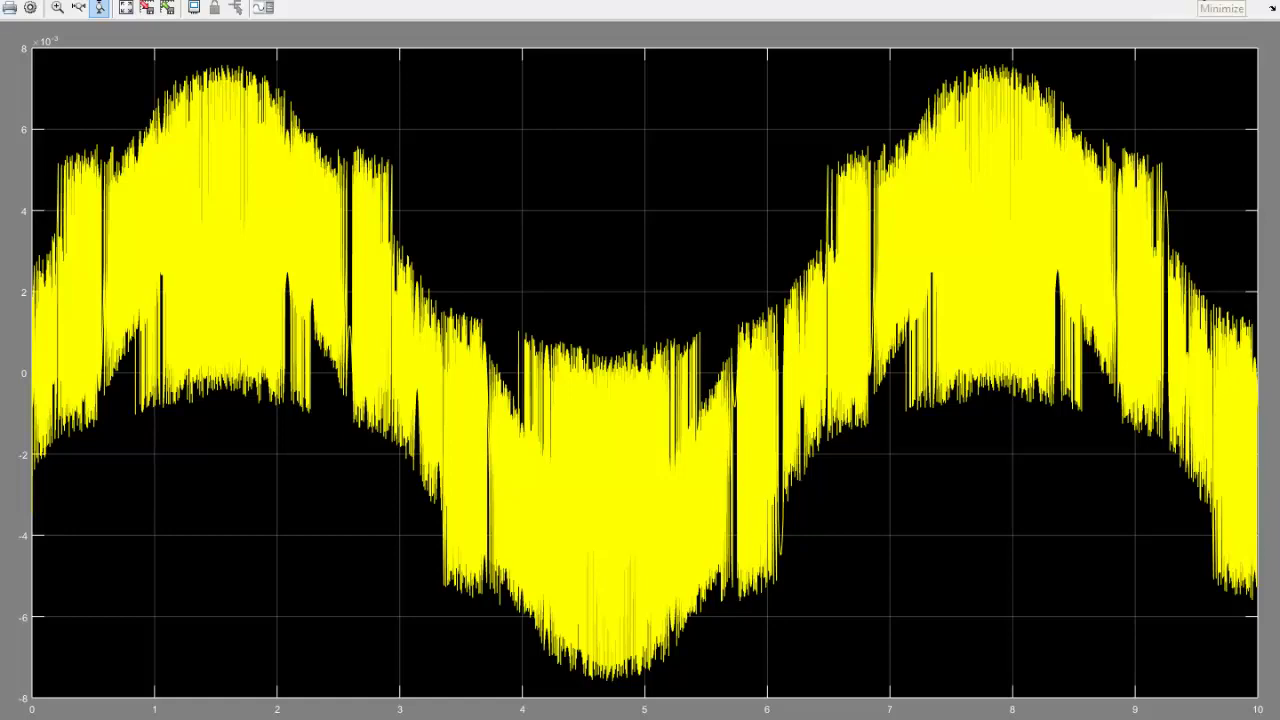
click(1240, 3)
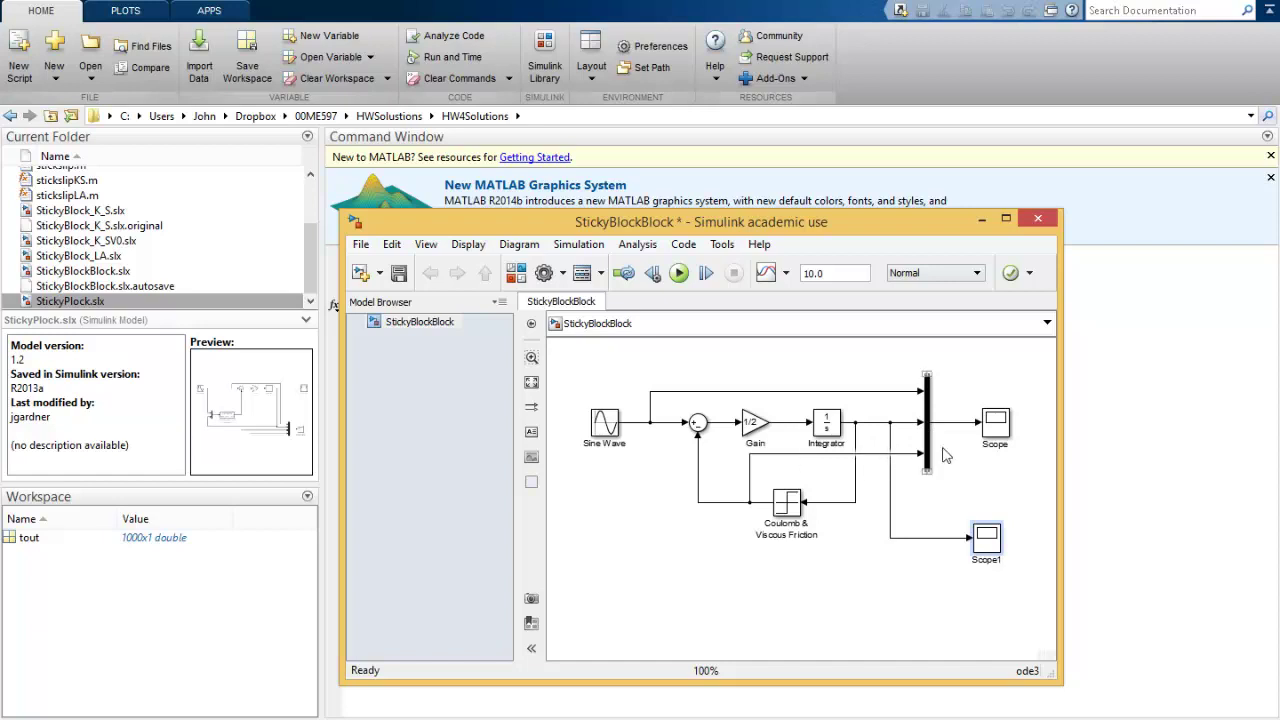
- Open the Scope maximized and autoscale it to show the ±15.5 friction chattering over 0–10 s
double_click(996, 428)
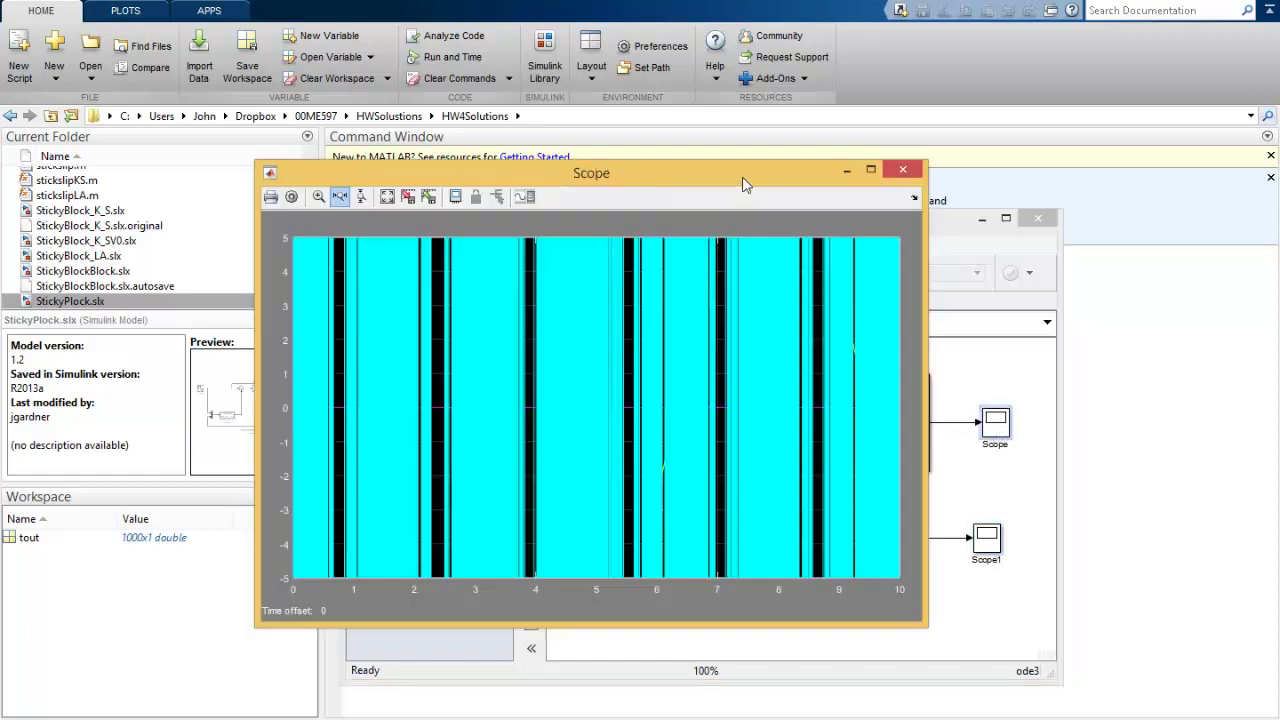
drag(743, 184, 731, 2)
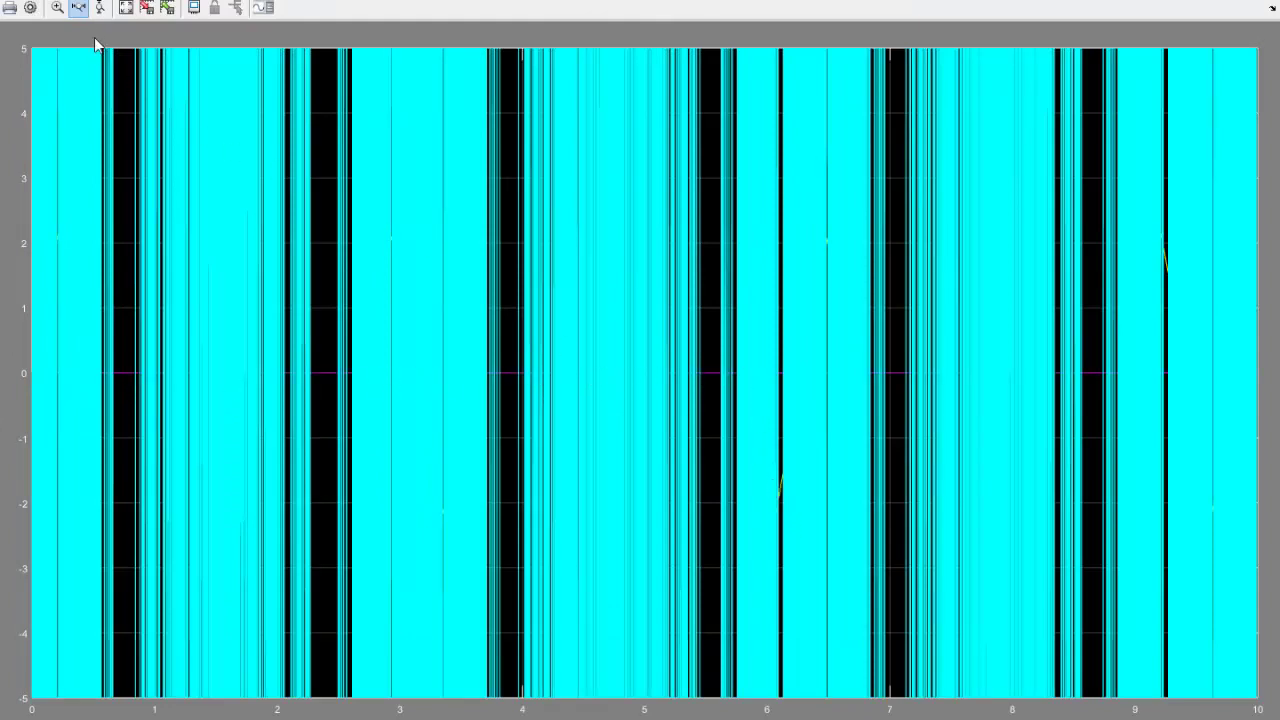
click(126, 8)
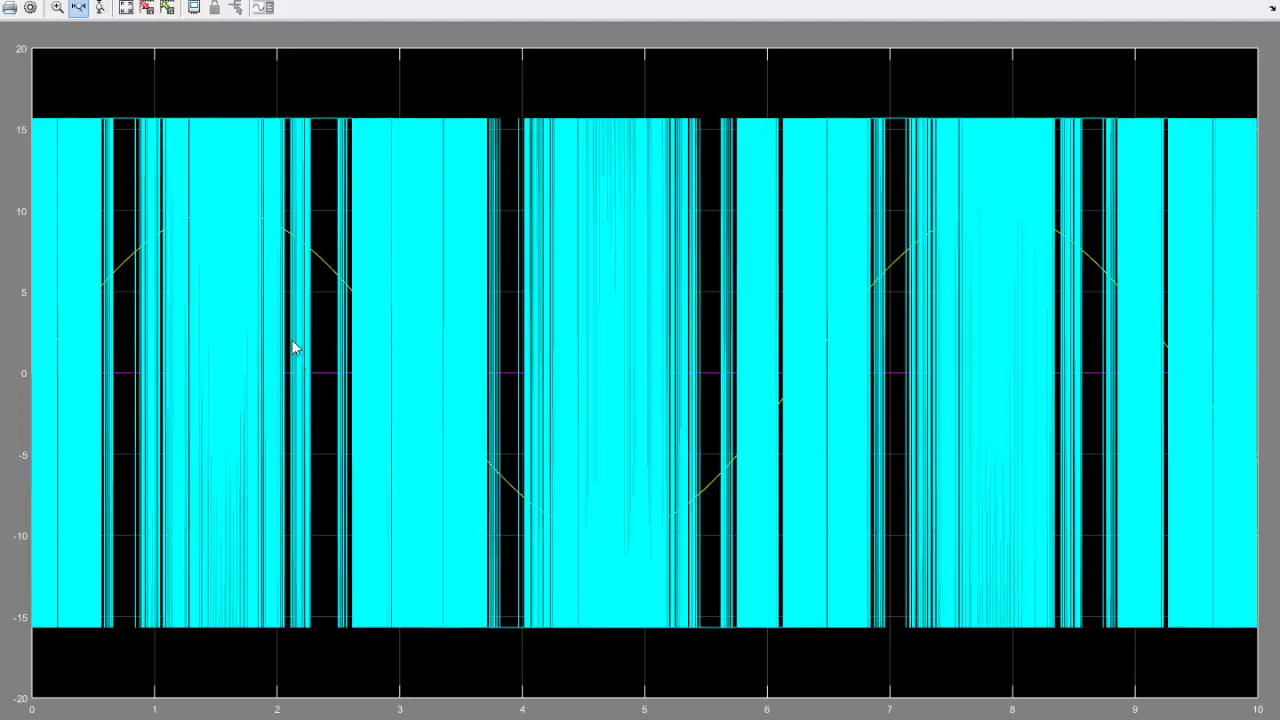
drag(285, 341, 367, 341)
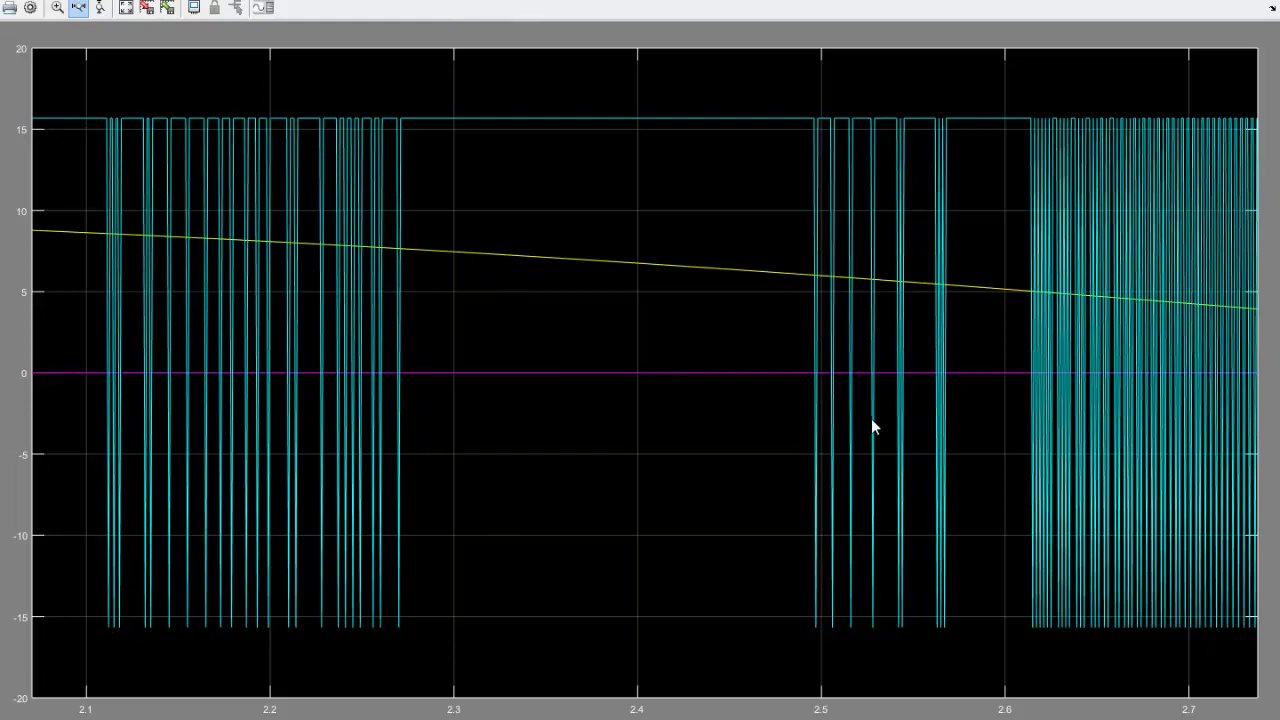
click(129, 8)
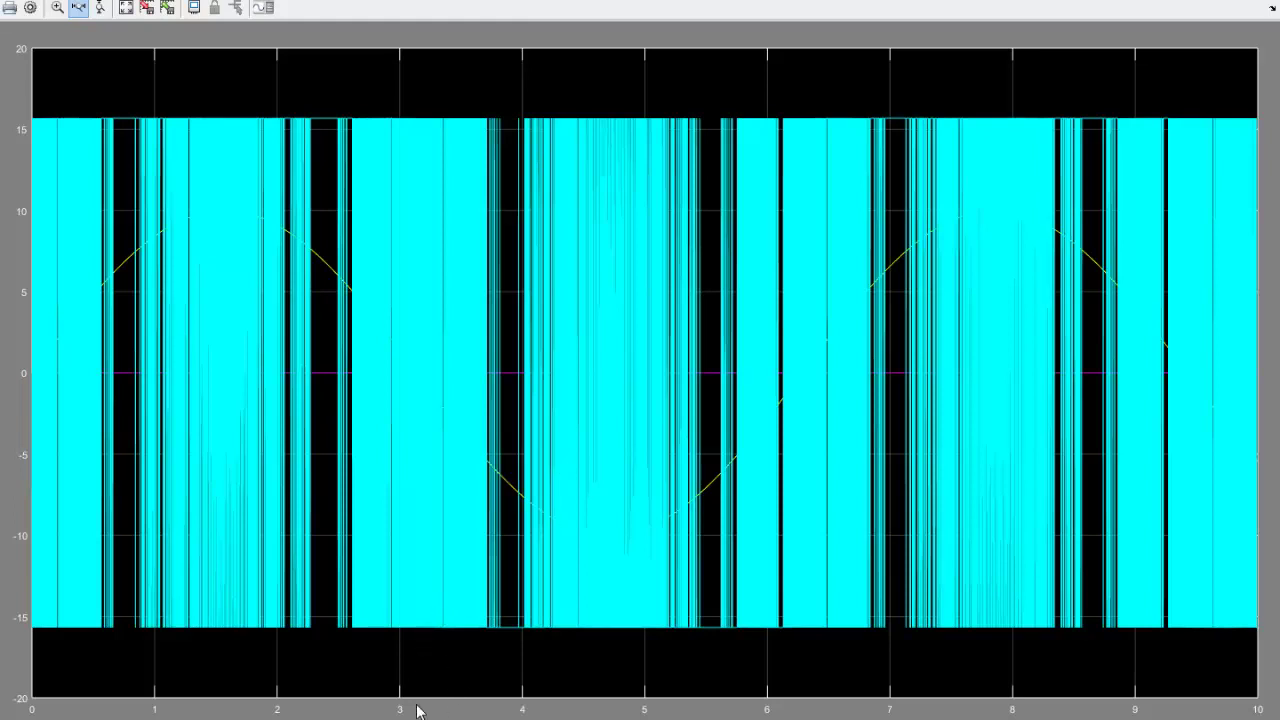
mouse_move(640, 719)
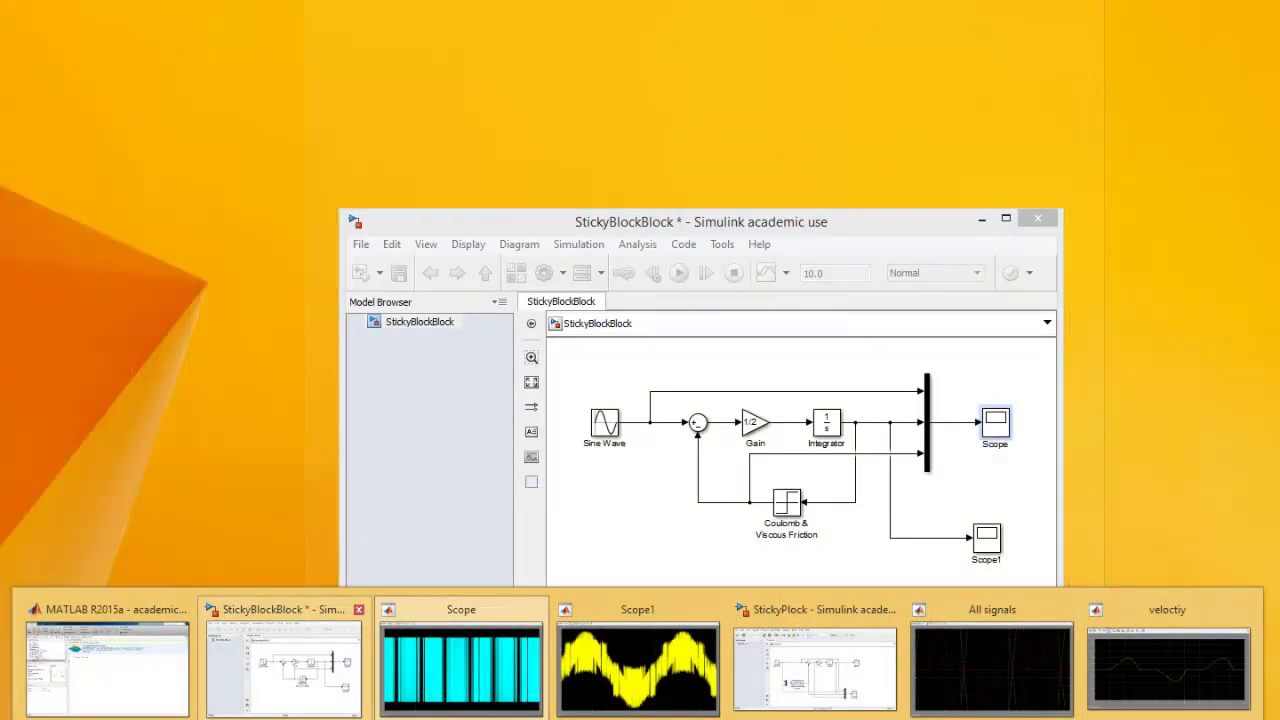
- Change the Sine Wave block's Amplitude from 10 to 20 and run the model again
click(283, 665)
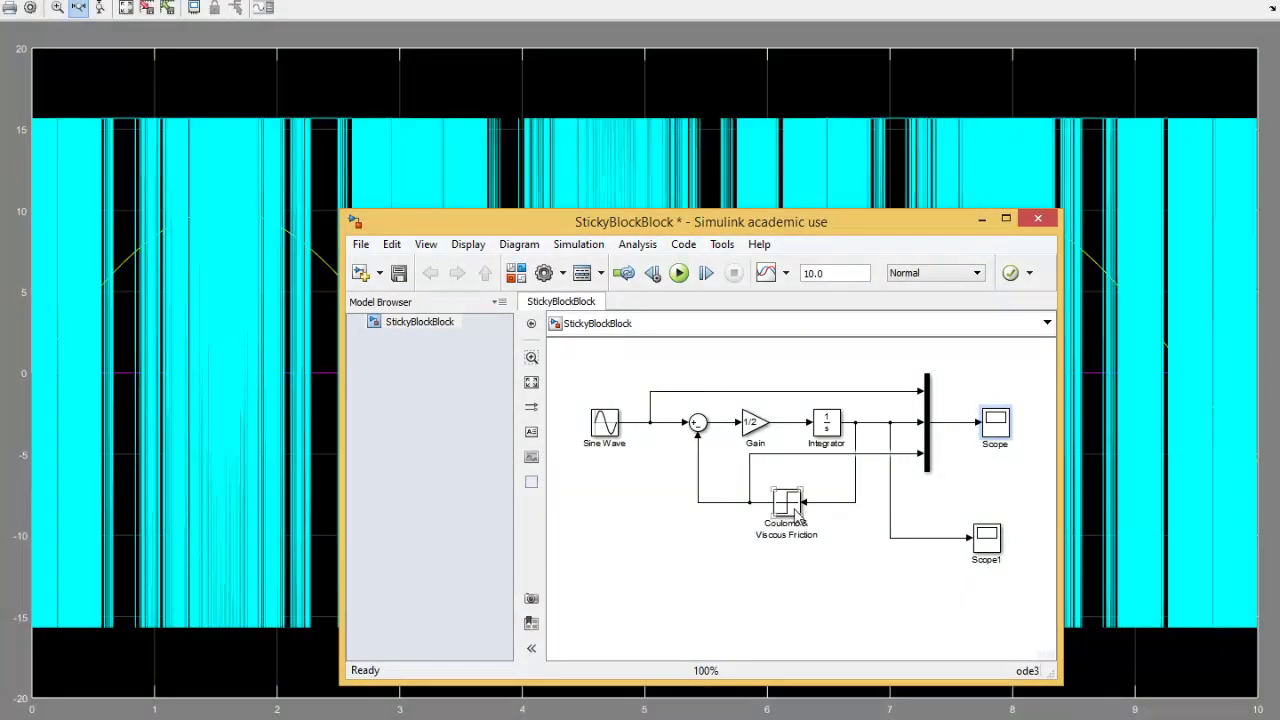
click(793, 510)
click(605, 428)
double_click(605, 428)
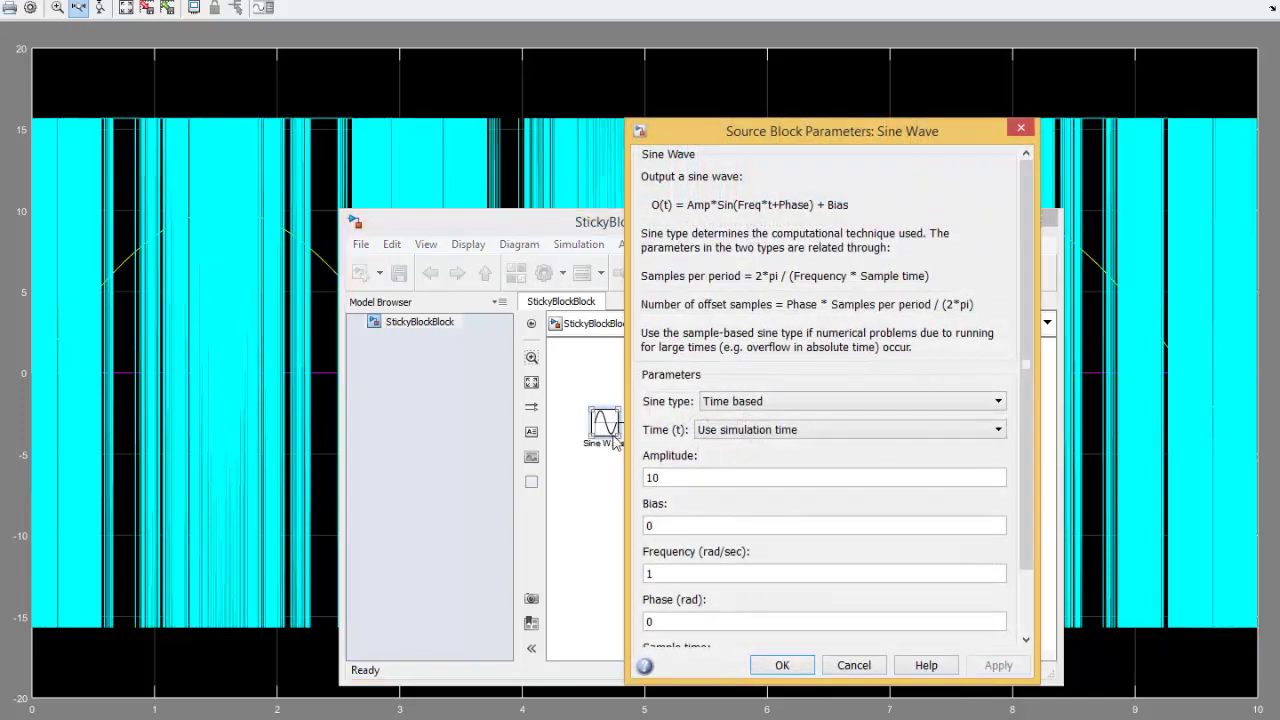
double_click(669, 476)
text(20)
key(Return)
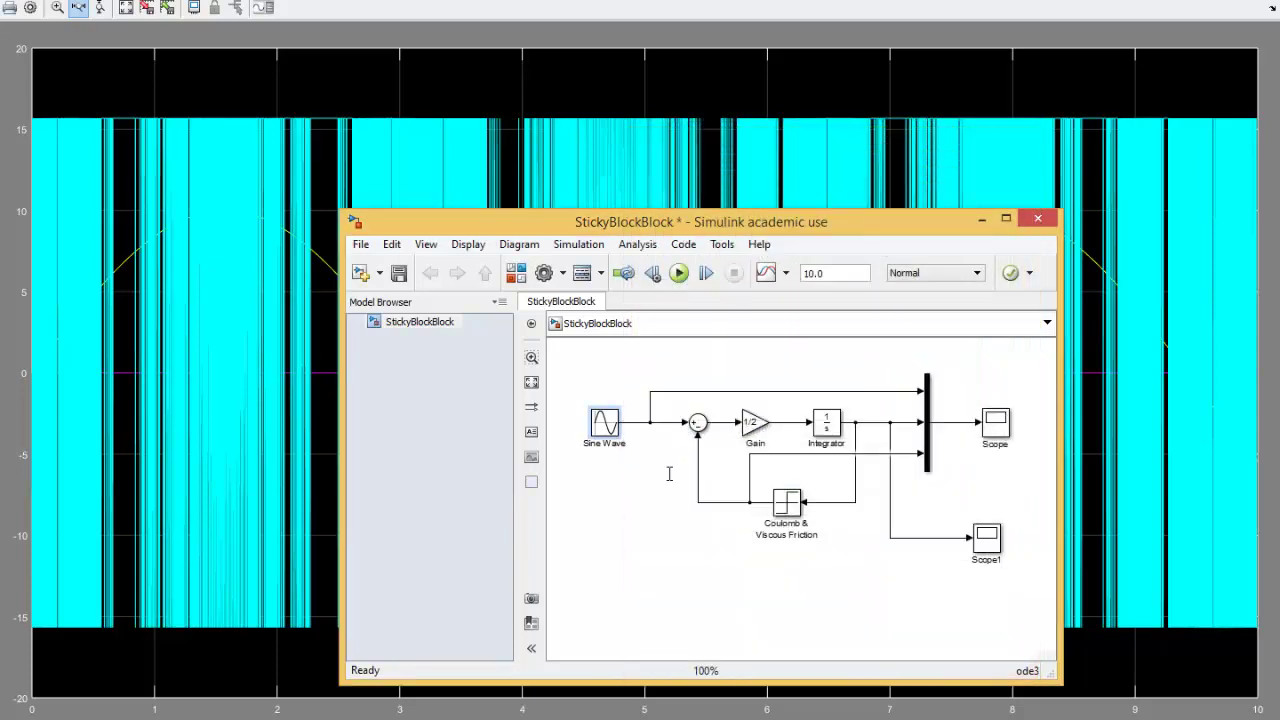
click(679, 275)
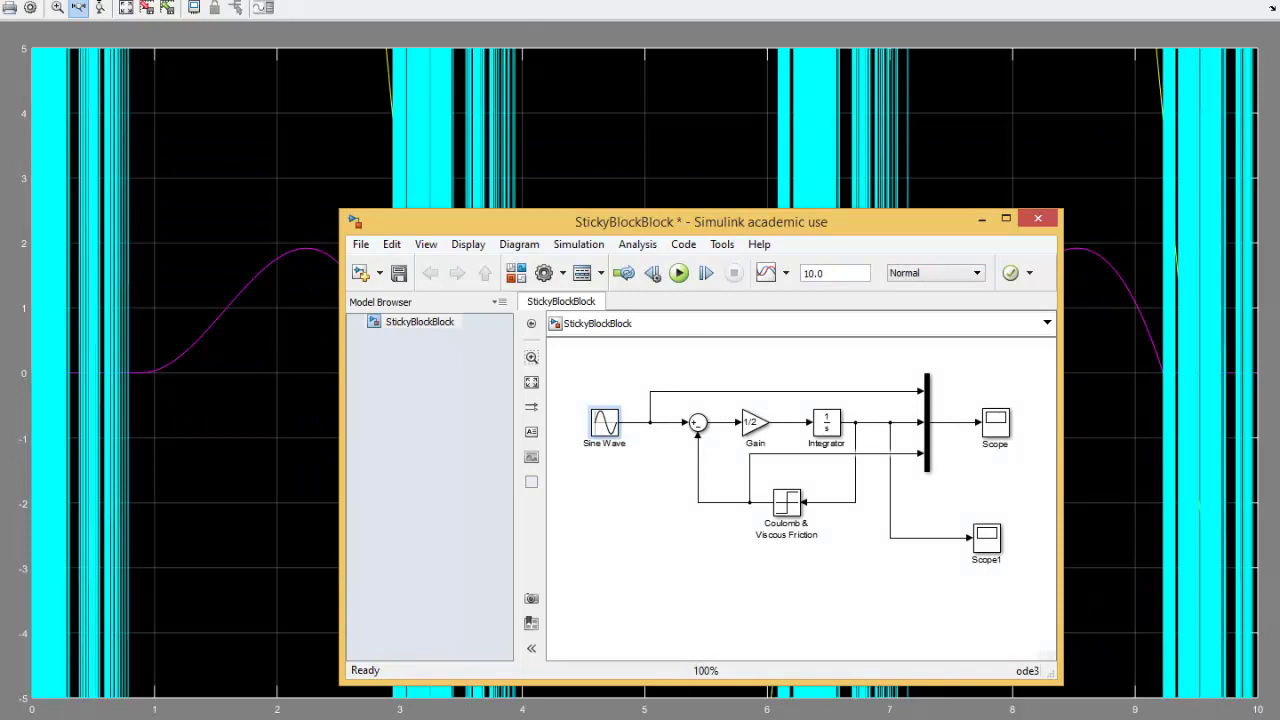
- In Scope1, autoscale, box-zoom around 2.4–3.55 s, then Y-zoom to the ±0.005 chattering
mouse_move(638, 719)
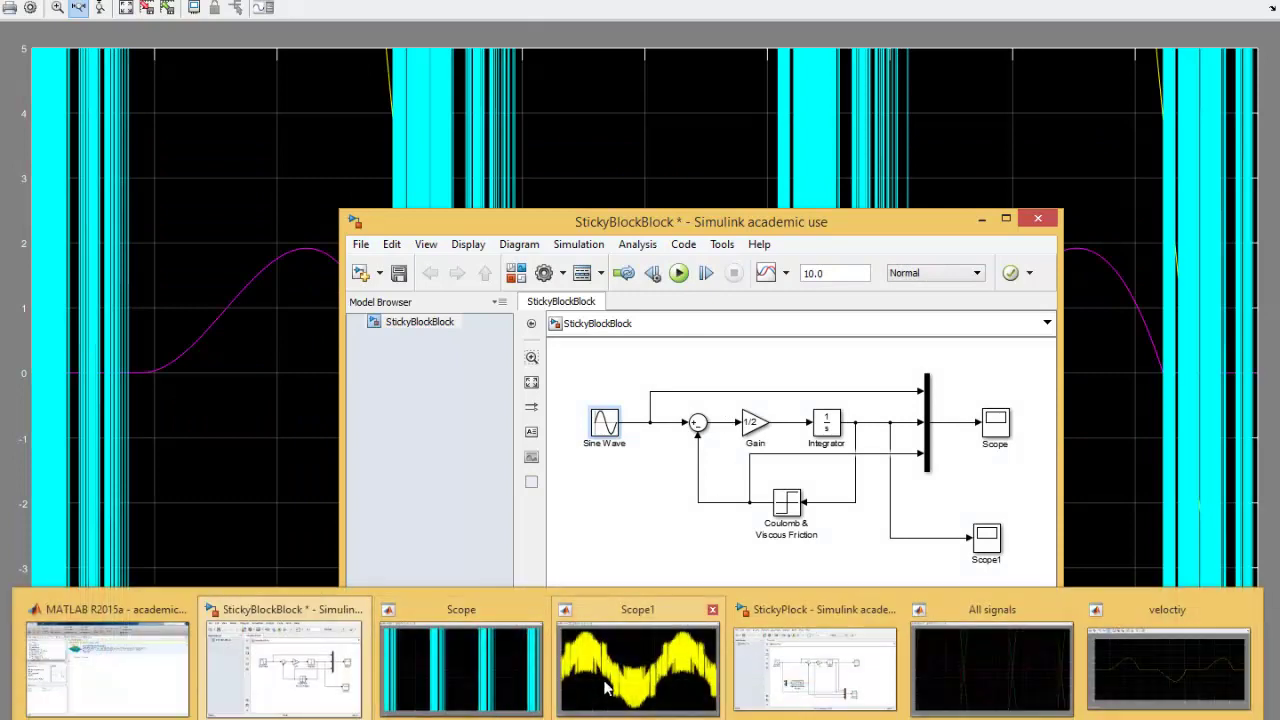
click(638, 665)
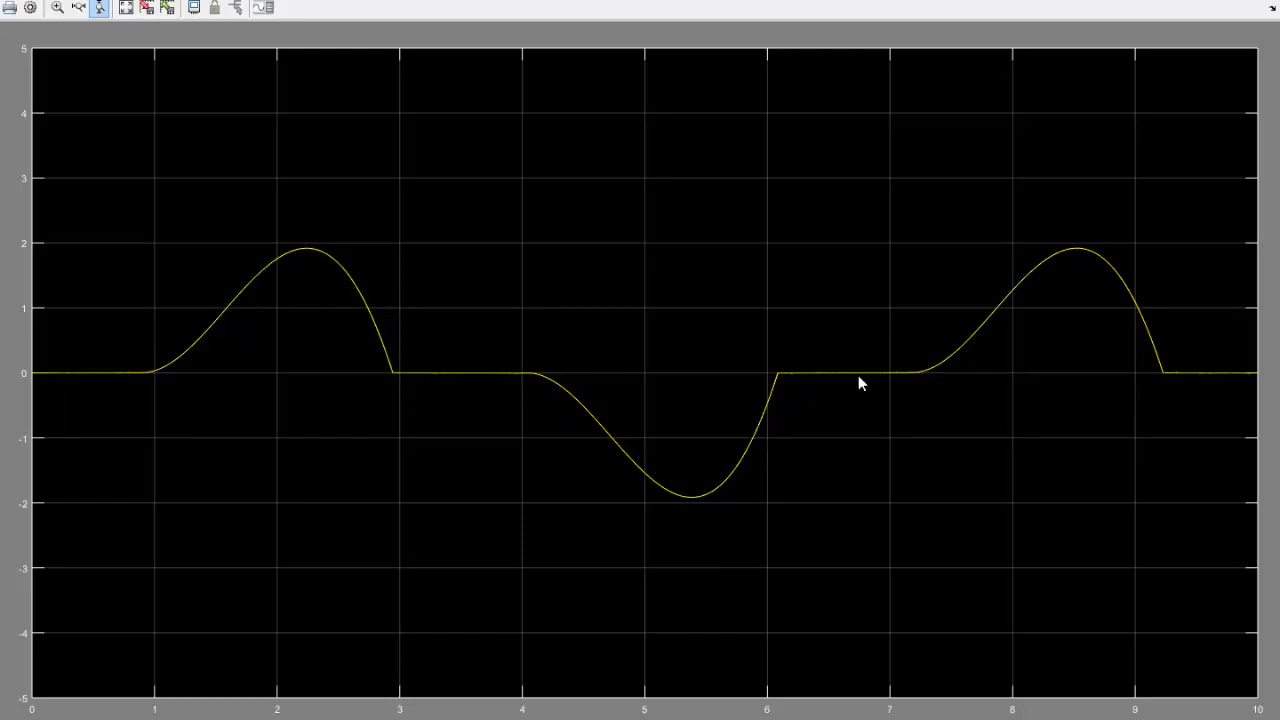
click(126, 7)
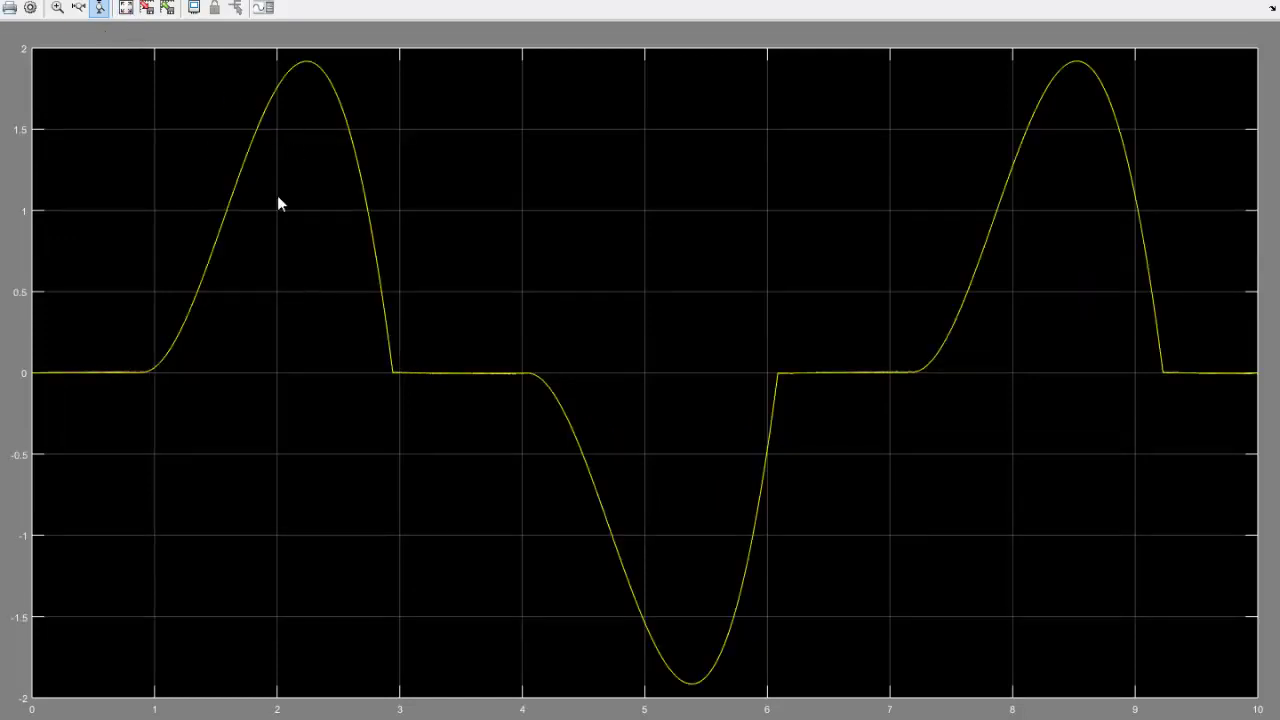
click(58, 9)
drag(387, 376, 466, 412)
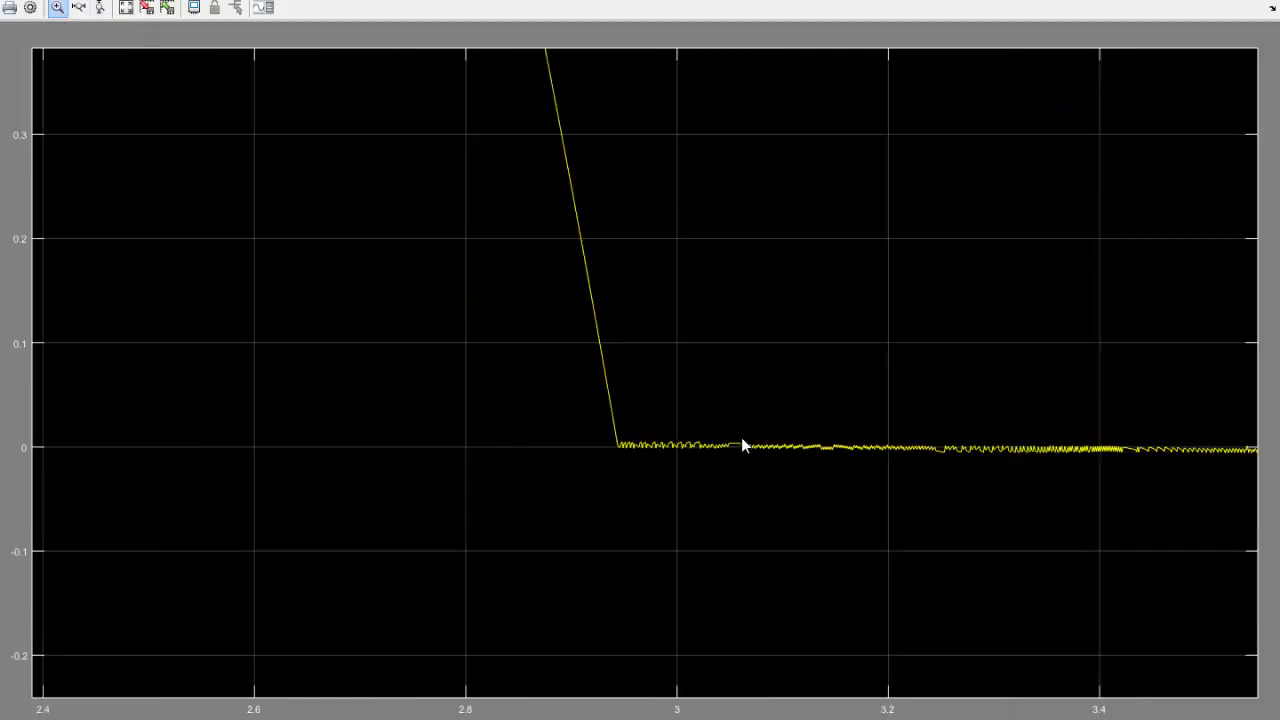
click(100, 8)
drag(676, 420, 676, 478)
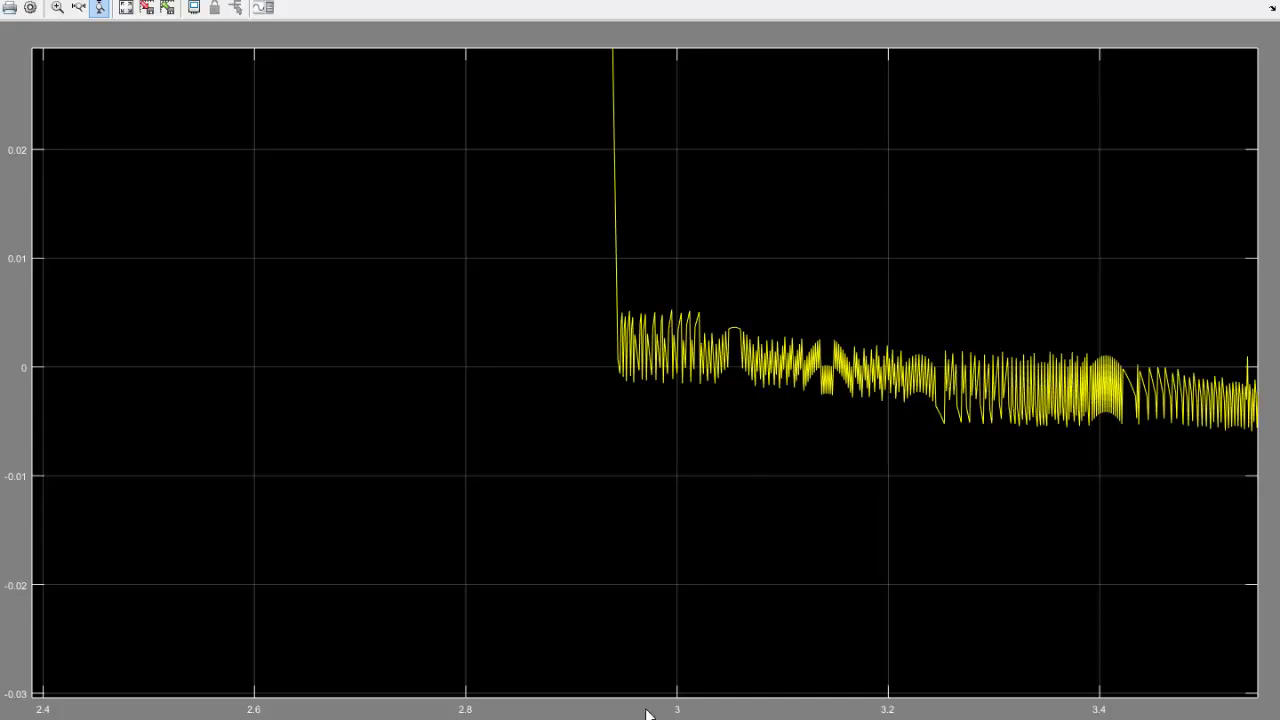
key(alt+Tab)
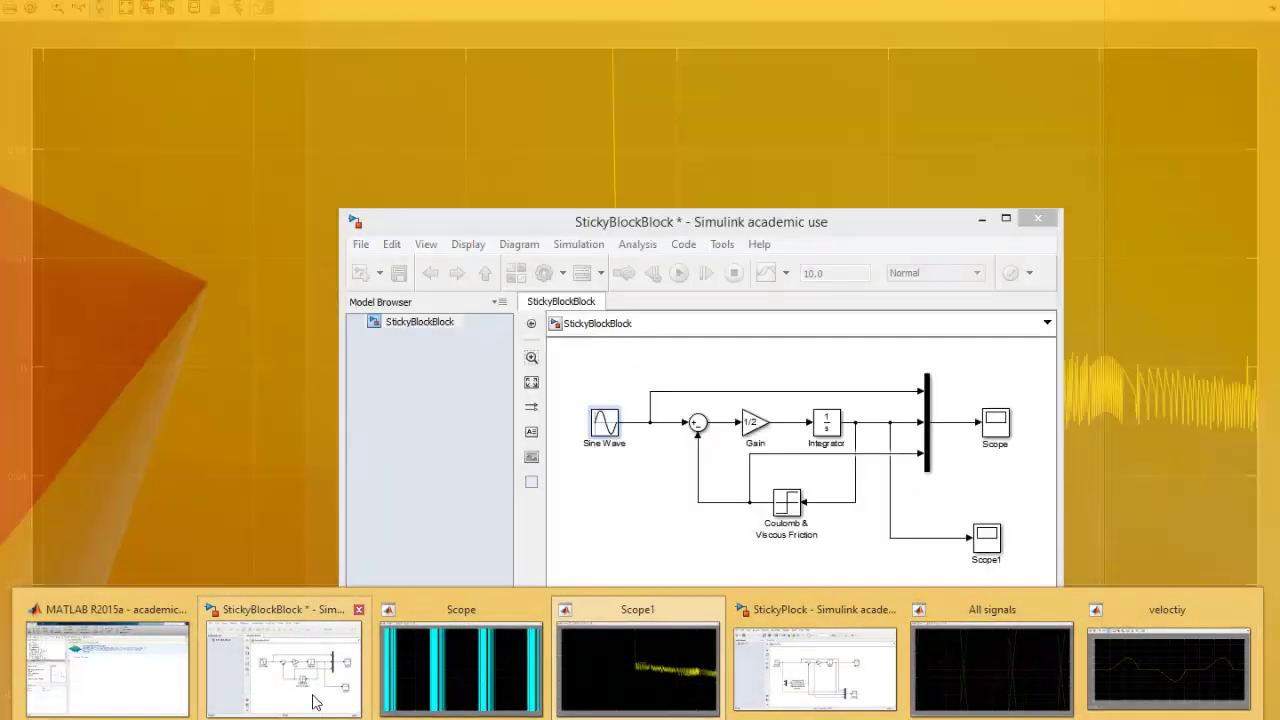
- Open the Scope, autoscale to ±20, and zoom time to about 3.4–3.9 s
click(314, 700)
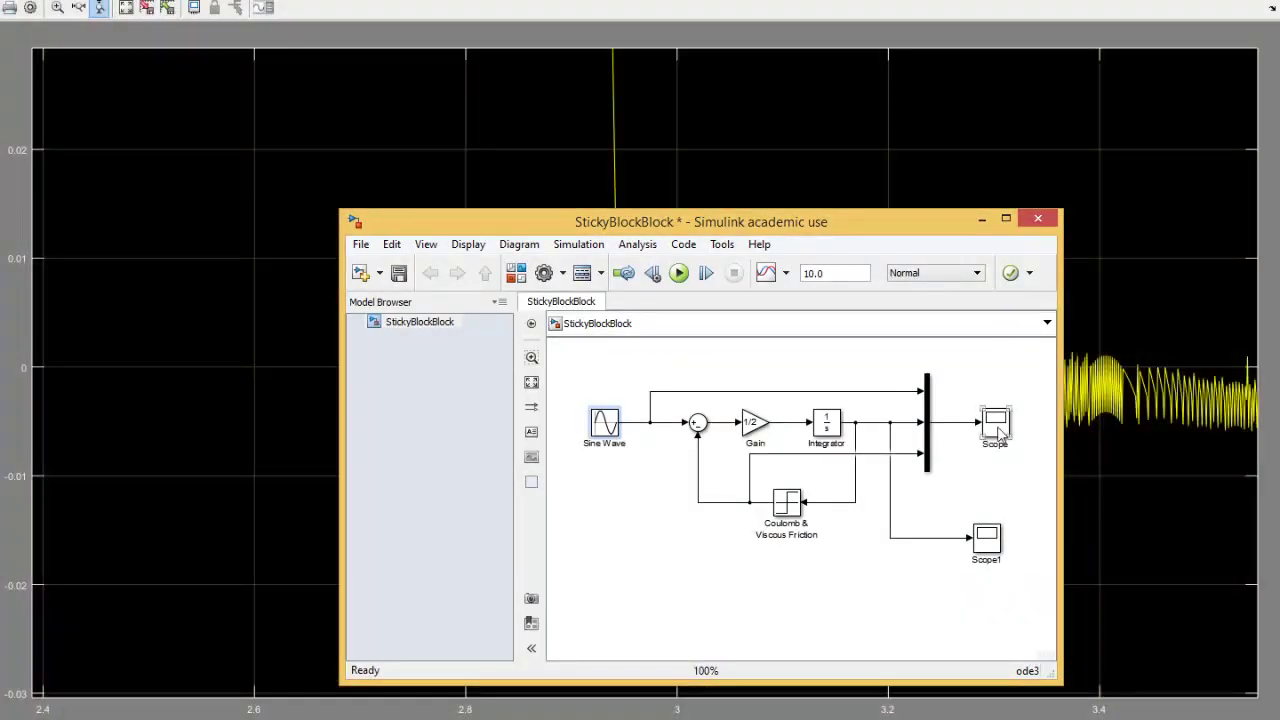
double_click(997, 426)
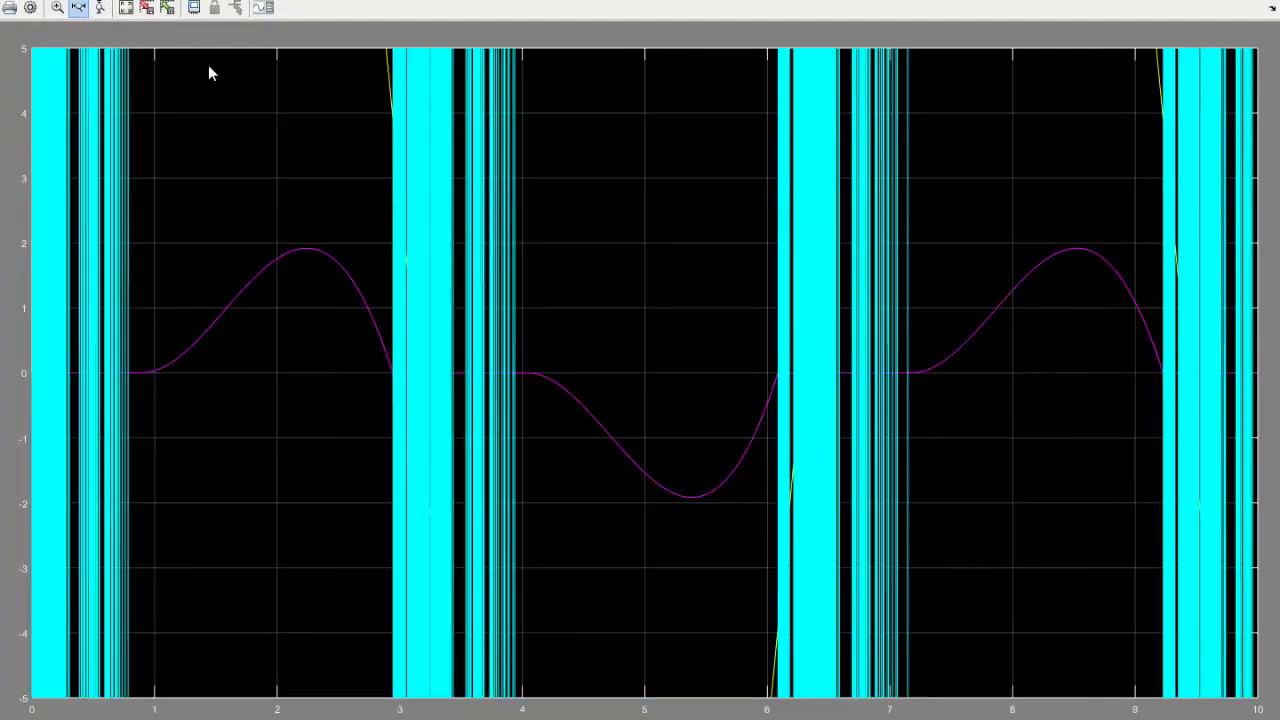
click(127, 9)
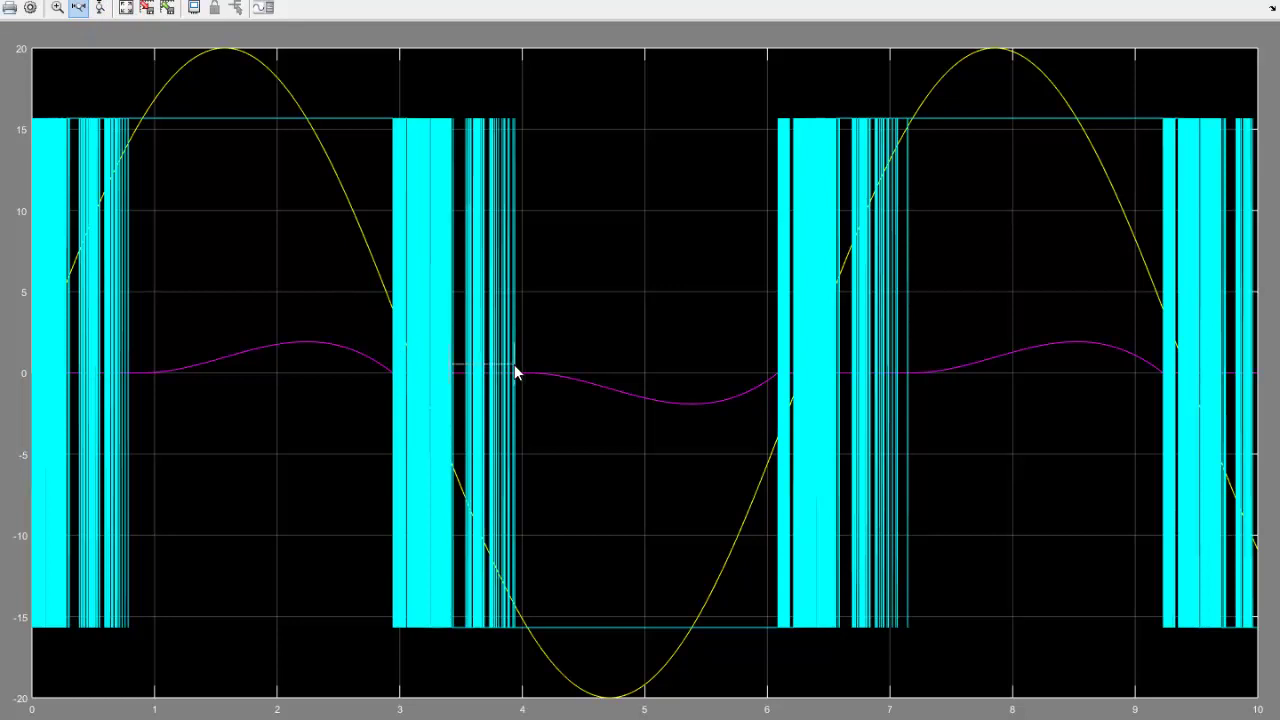
drag(515, 372, 516, 372)
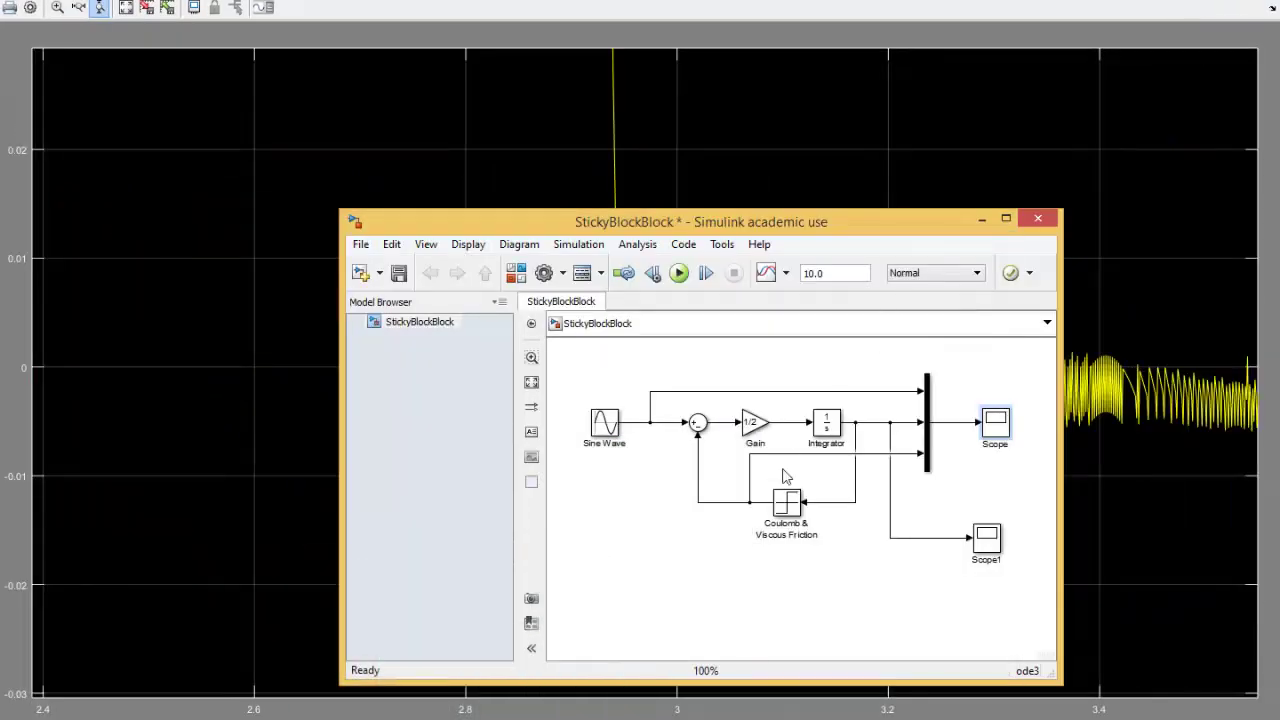
- Select and deselect the Coulomb & Viscous Friction block, then minimize the Scope1 window to show the MATLAB desktop
click(793, 508)
click(812, 485)
click(1188, 2)
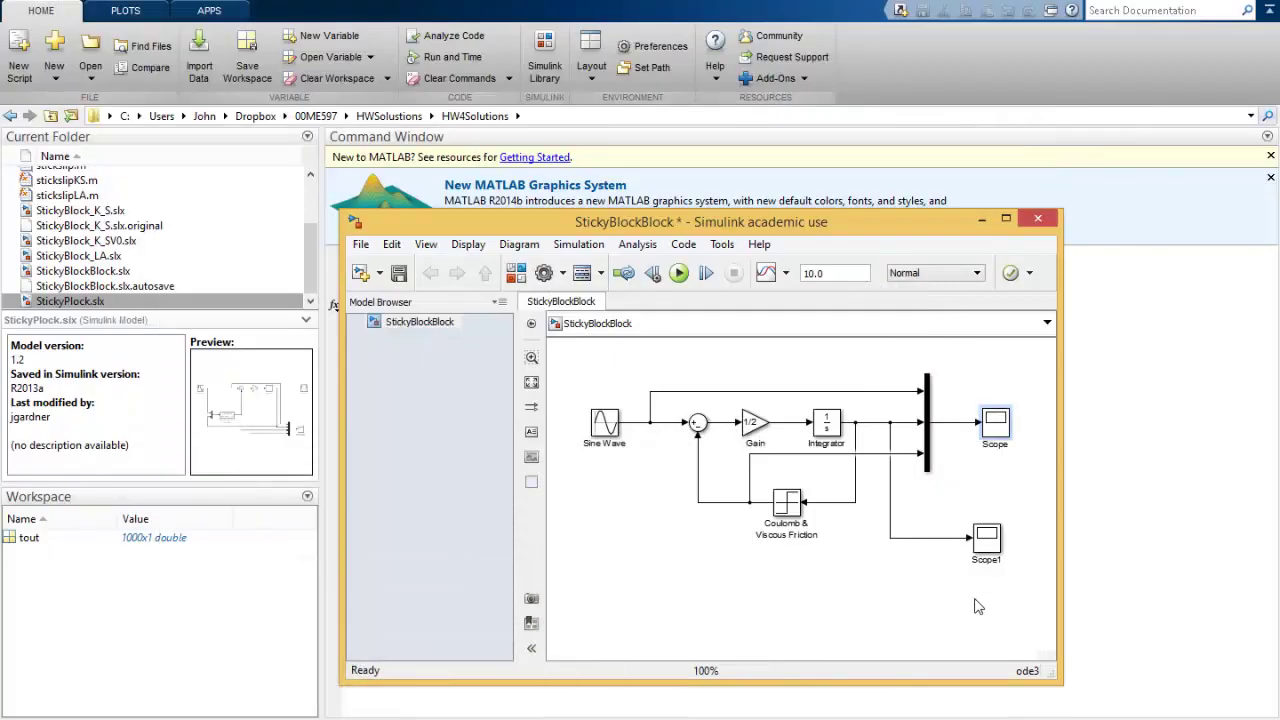